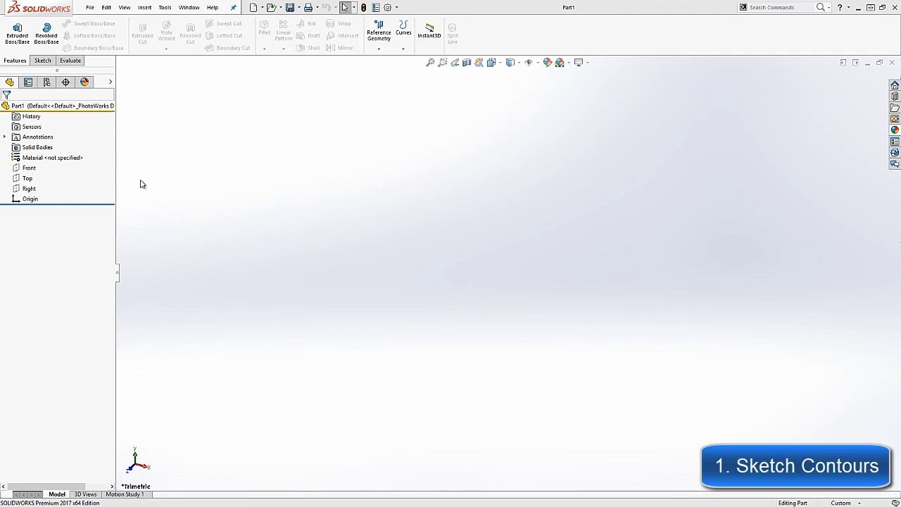
On the Top plane, sketch a centre rectangle at the origin with a narrow corner-rectangle strip above it
right_click(27, 180)
left_click(33, 174)
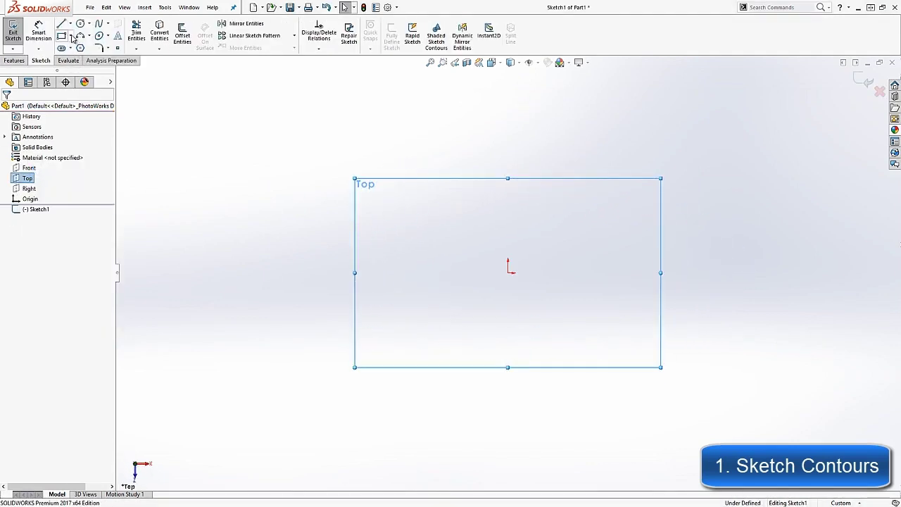
left_click(73, 37)
left_click(85, 61)
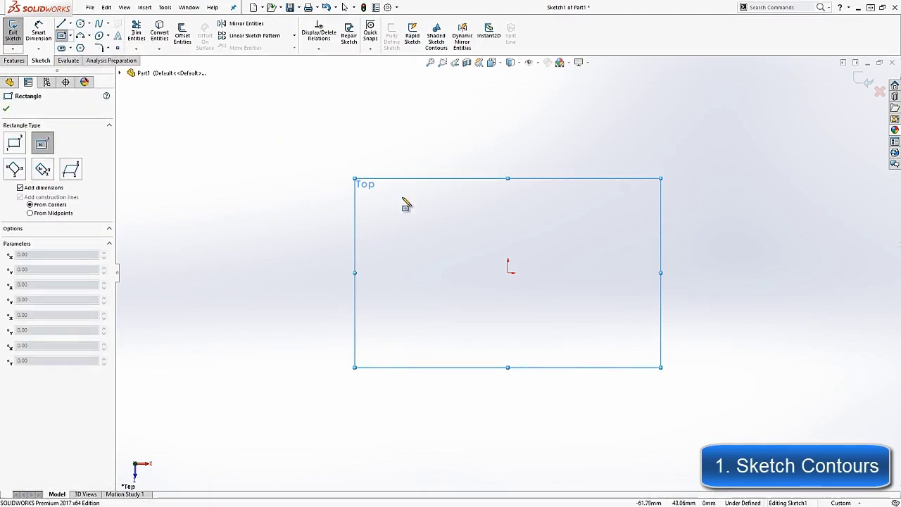
left_click(508, 273)
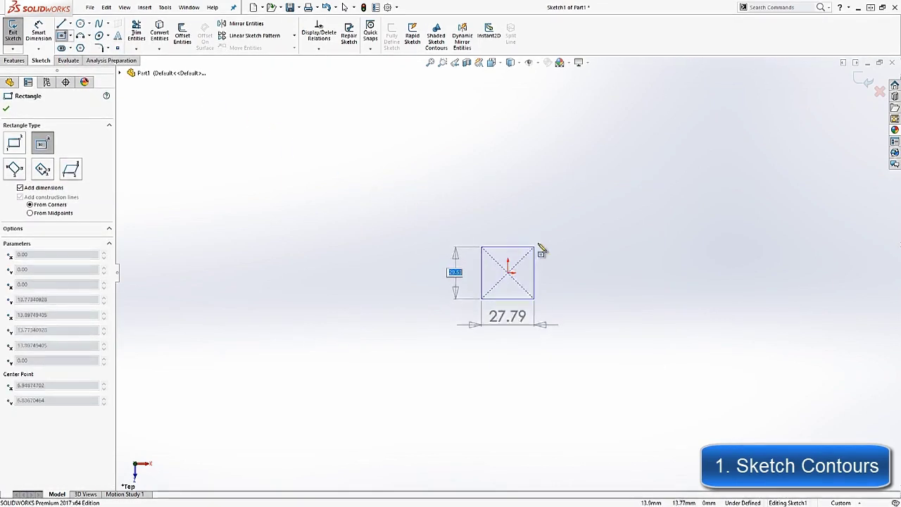
left_click(594, 210)
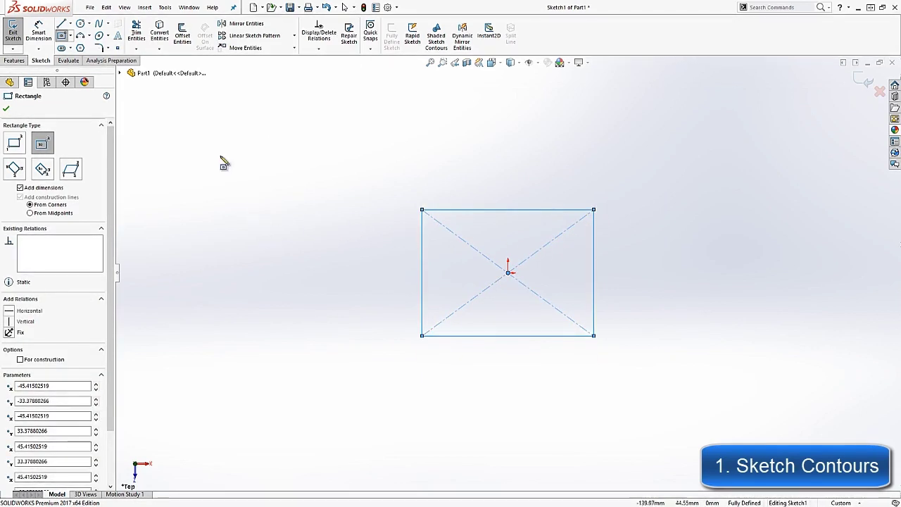
left_click(70, 36)
left_click(95, 41)
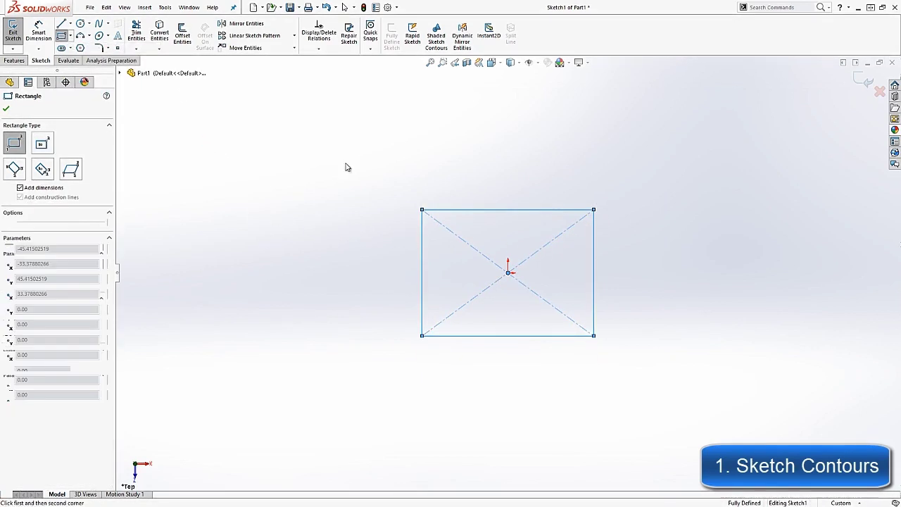
left_click(423, 211)
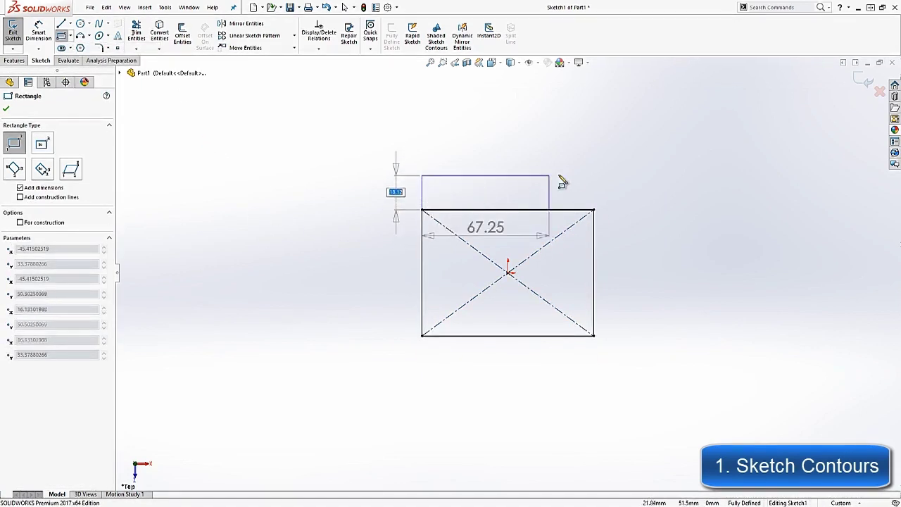
left_click(595, 175)
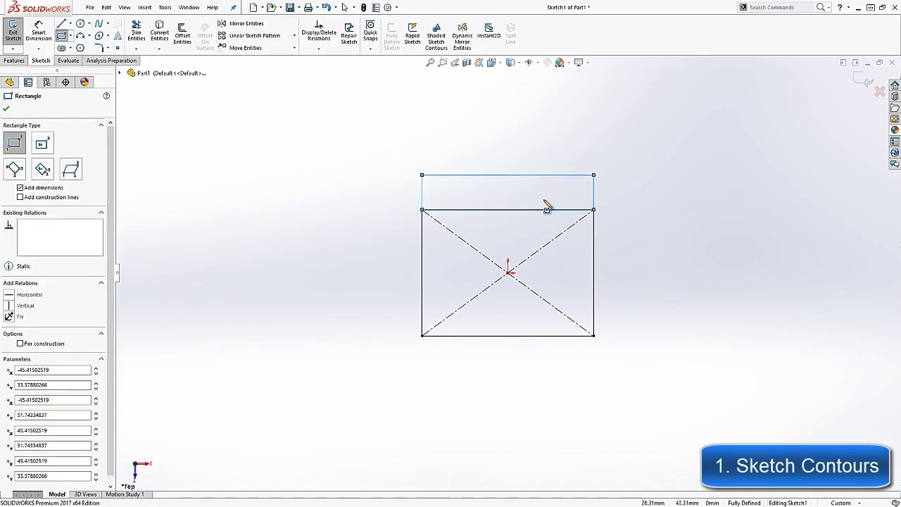
Extrude only the large rectangle region 10 mm as the base plate
left_click(14, 60)
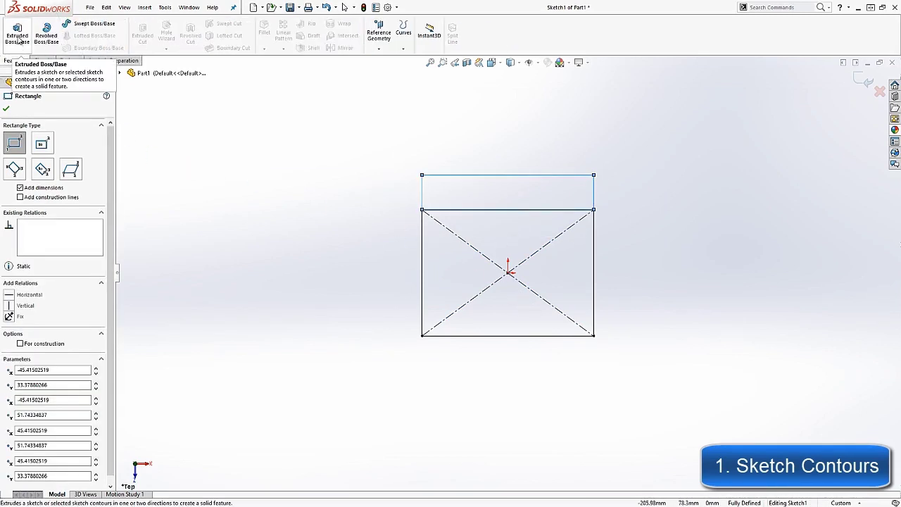
left_click(17, 36)
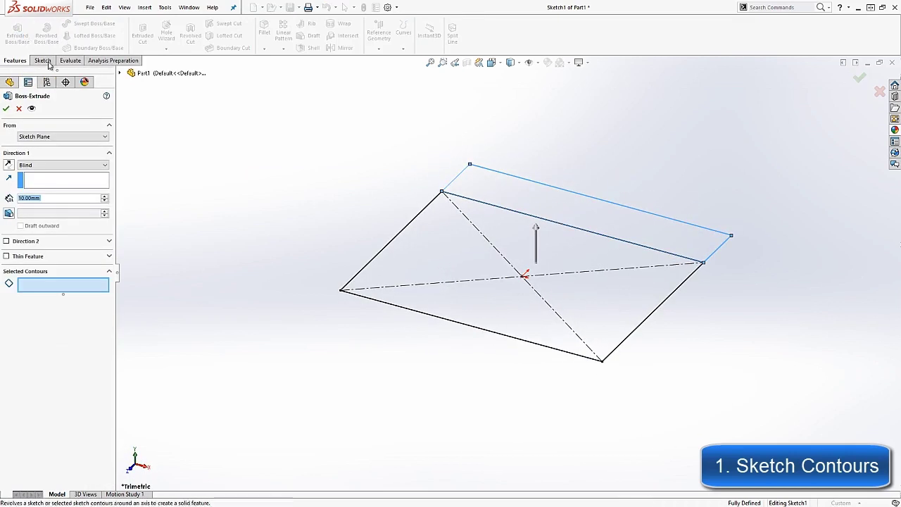
left_click(78, 288)
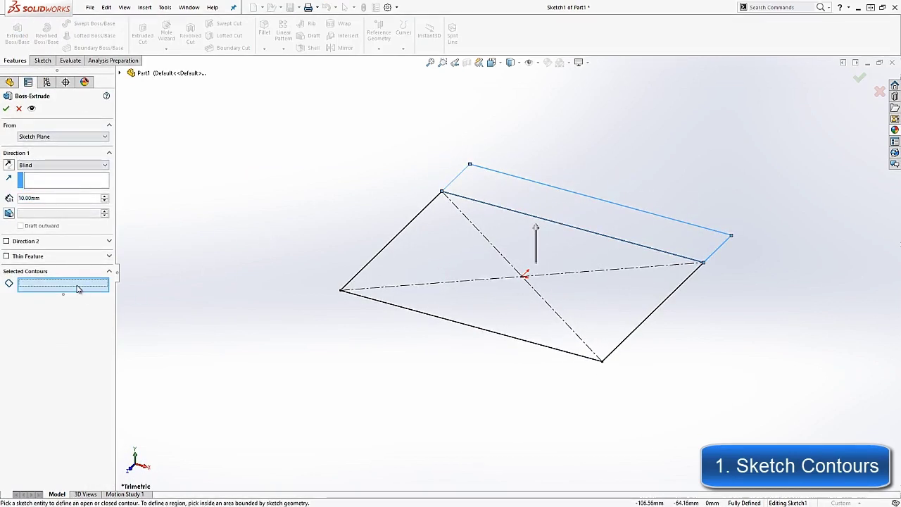
left_click(445, 250)
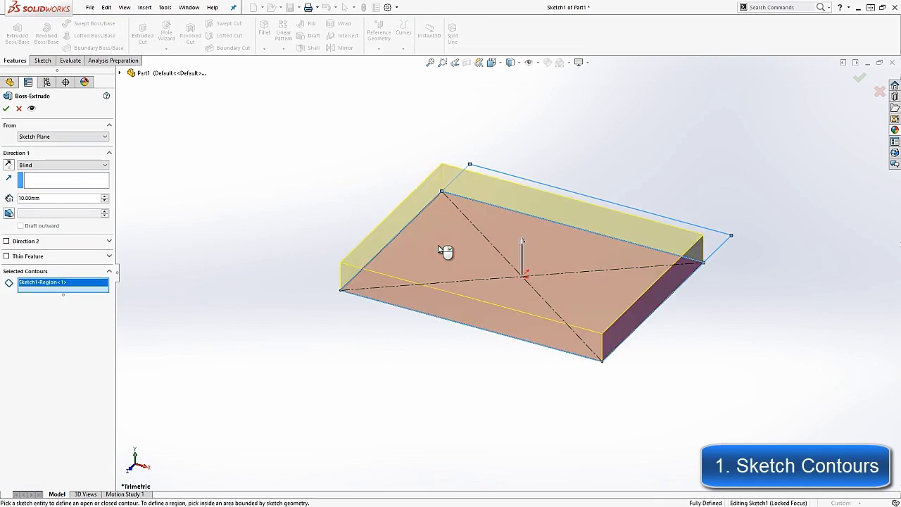
left_click(5, 108)
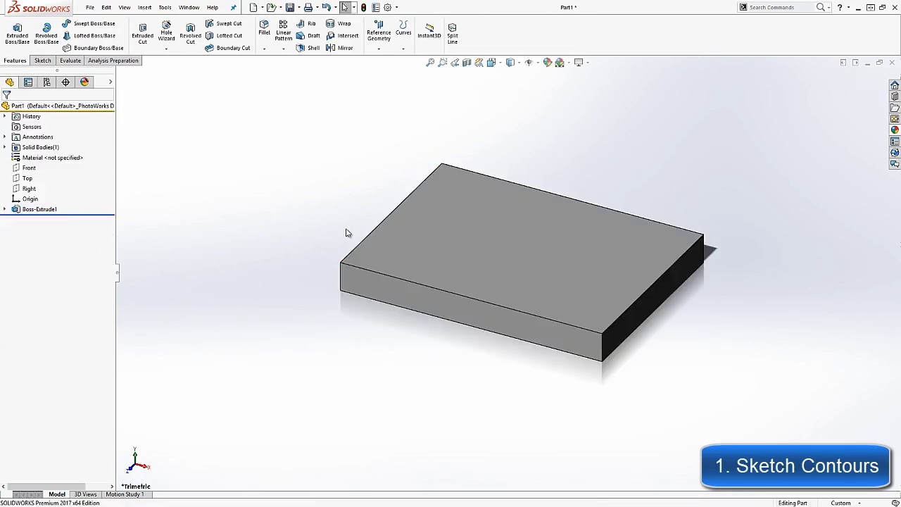
left_click(42, 211)
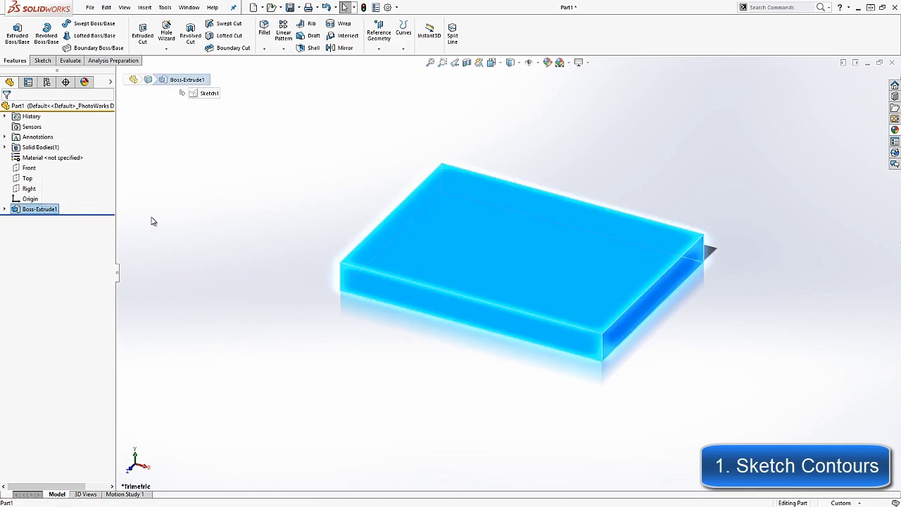
Start a second Extruded Boss/Base that reuses Sketch1 from the feature tree
left_click(5, 209)
right_click(39, 219)
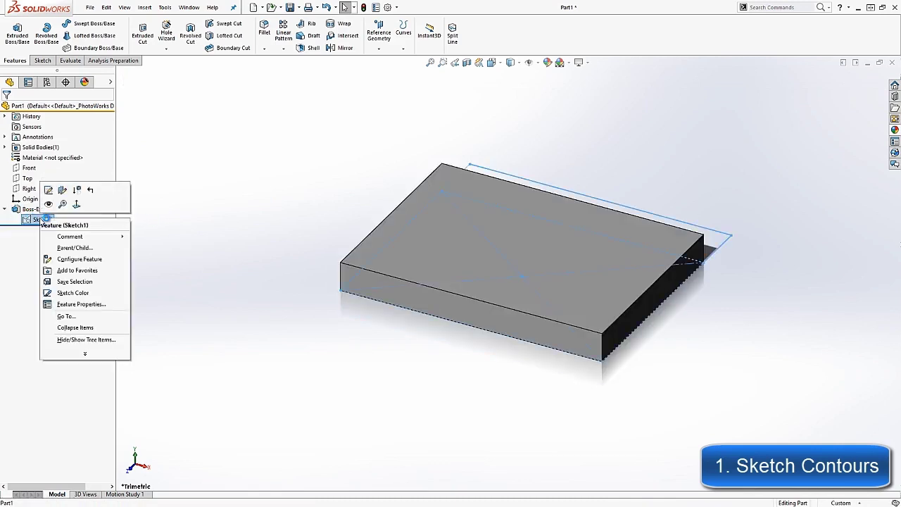
key("Escape")
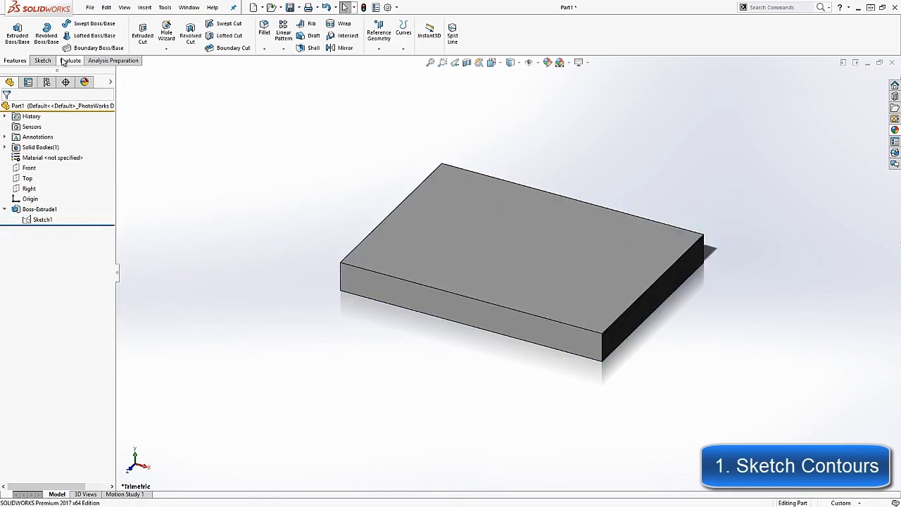
left_click(16, 32)
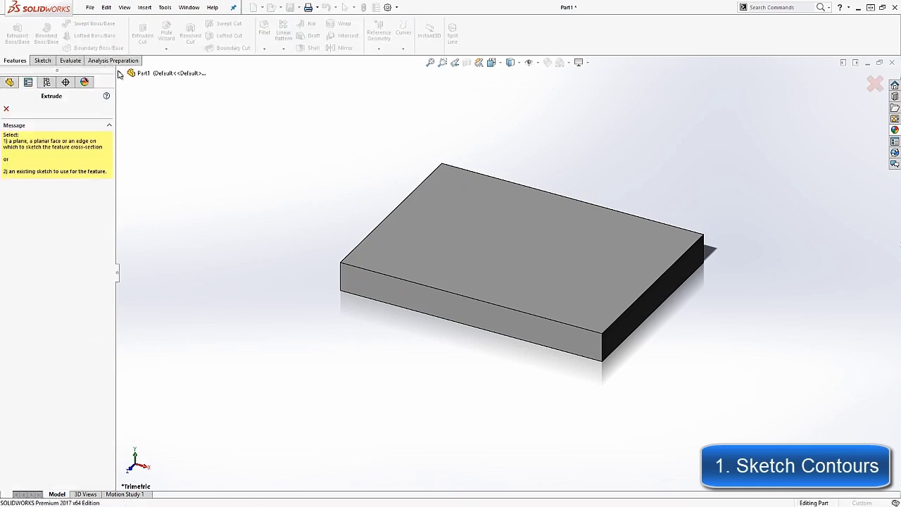
left_click(130, 176)
left_click(158, 186)
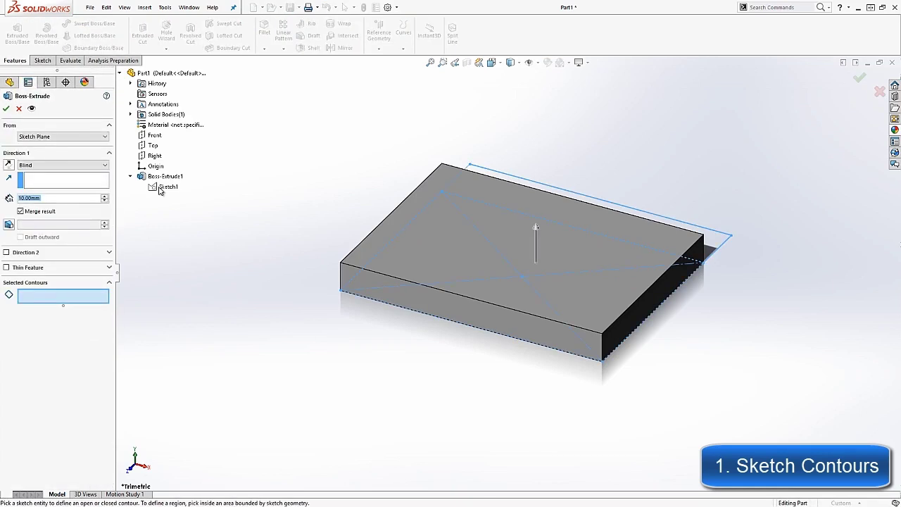
Extrude the narrow strip region 55 mm upward as the upright wall
left_click(49, 293)
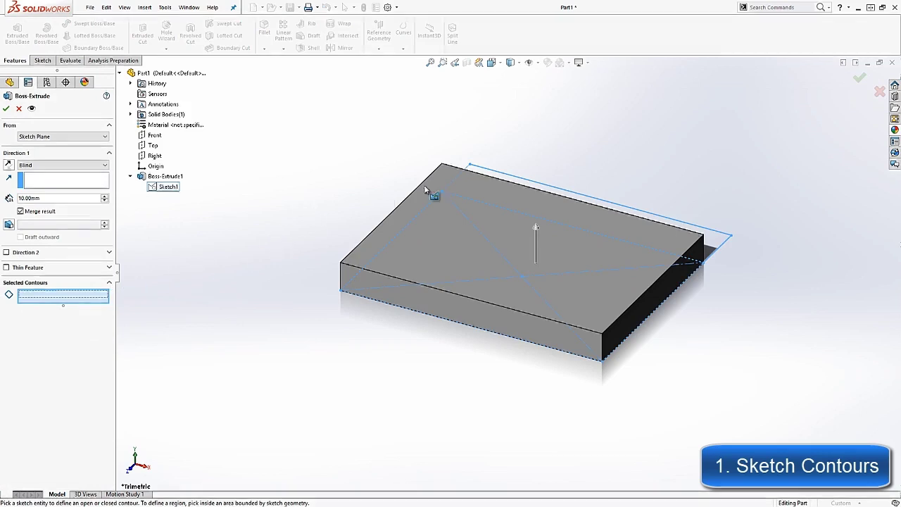
left_click(499, 183)
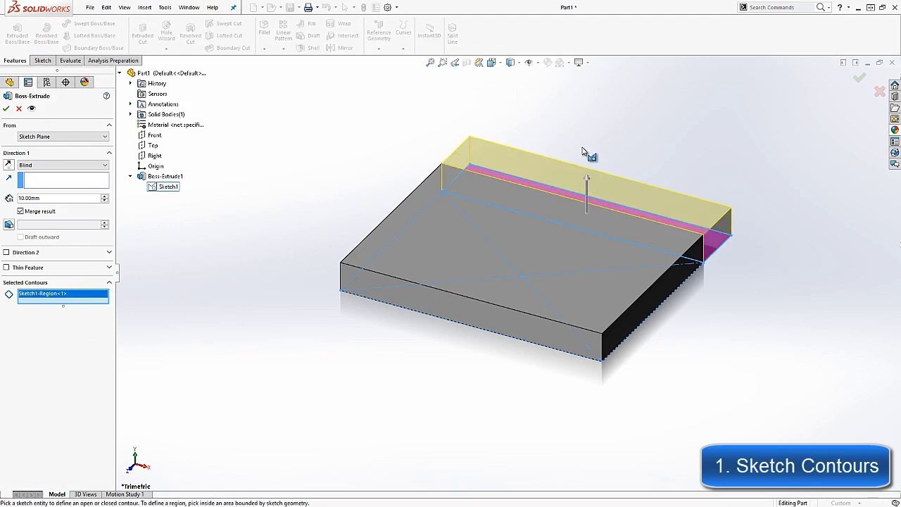
left_click_drag(587, 179, 597, 93)
key("z")
left_click_drag(566, 139, 563, 116)
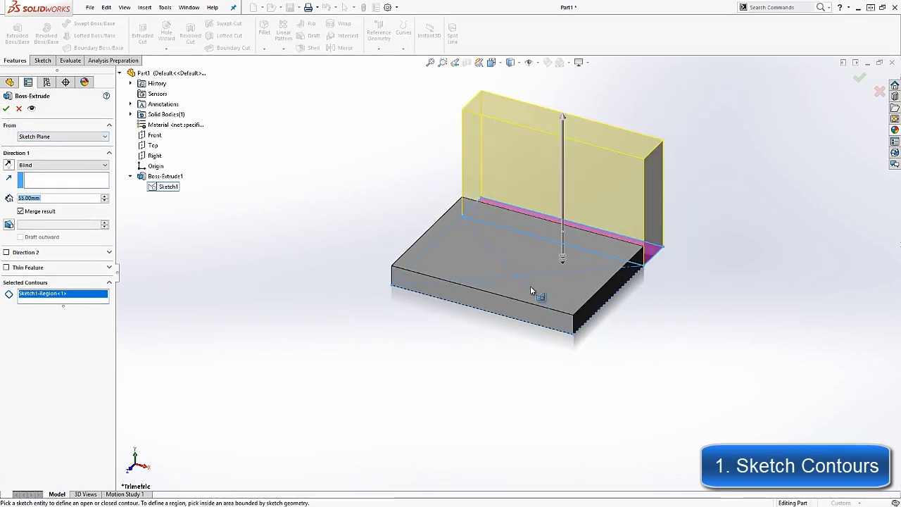
left_click(6, 110)
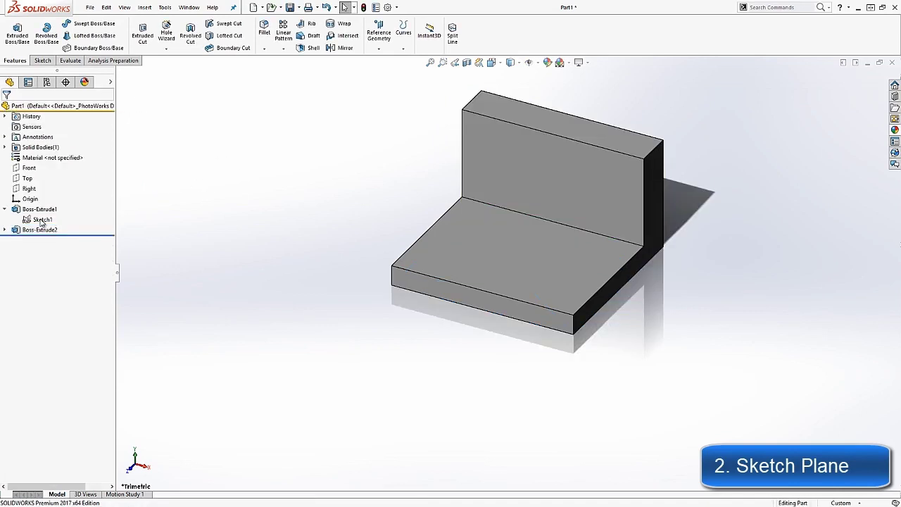
Start a sketch on the base plate's top face and draw a circle on it
left_click(41, 209)
left_click(509, 235)
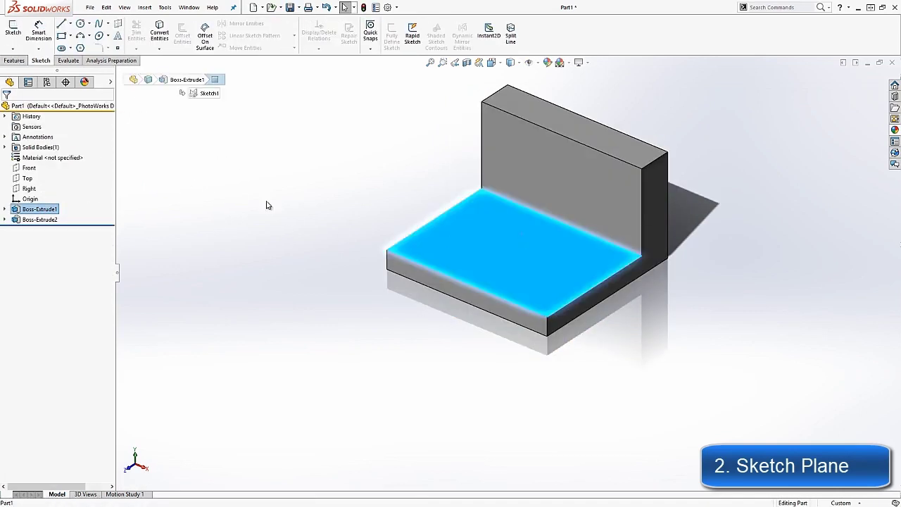
left_click(266, 205)
left_click(12, 28)
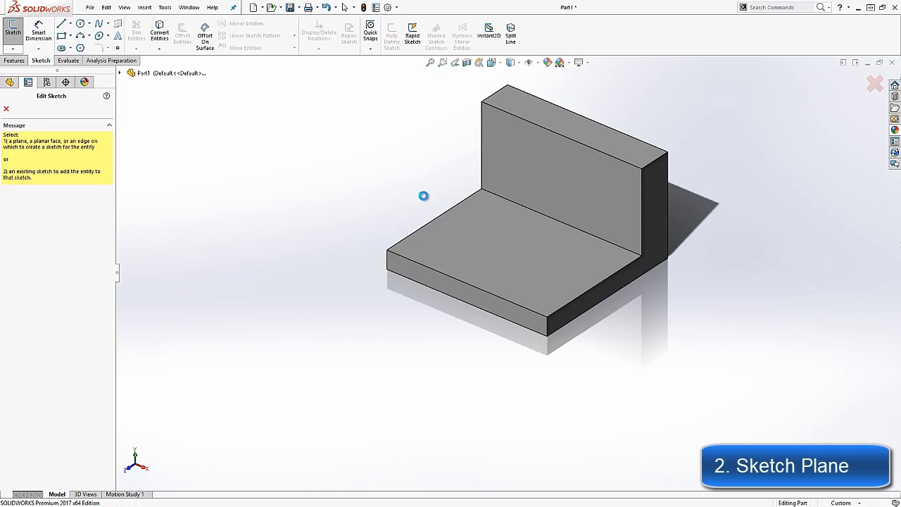
left_click(464, 222)
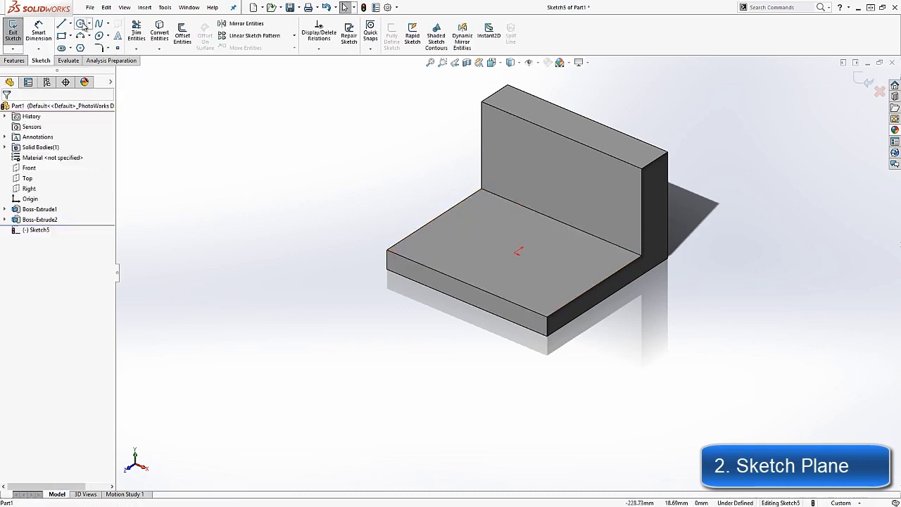
left_click(83, 24)
left_click(473, 230)
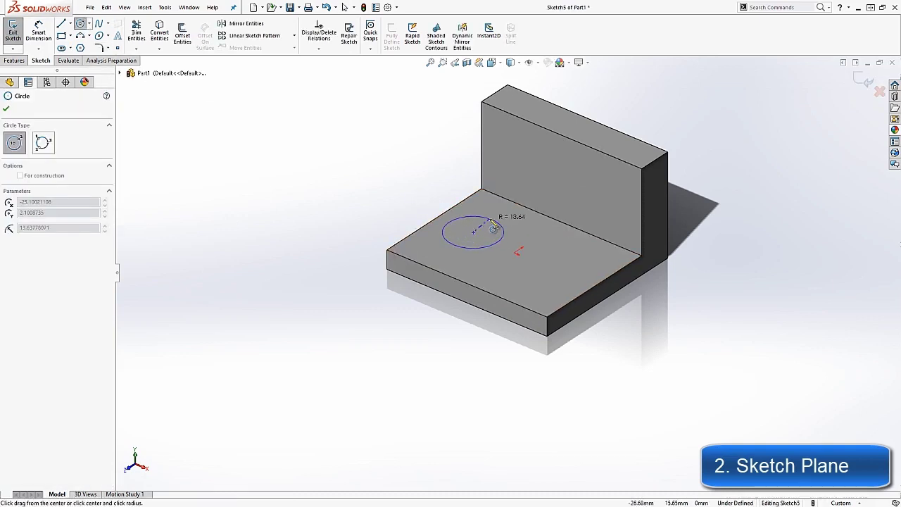
left_click(494, 226)
left_click(6, 107)
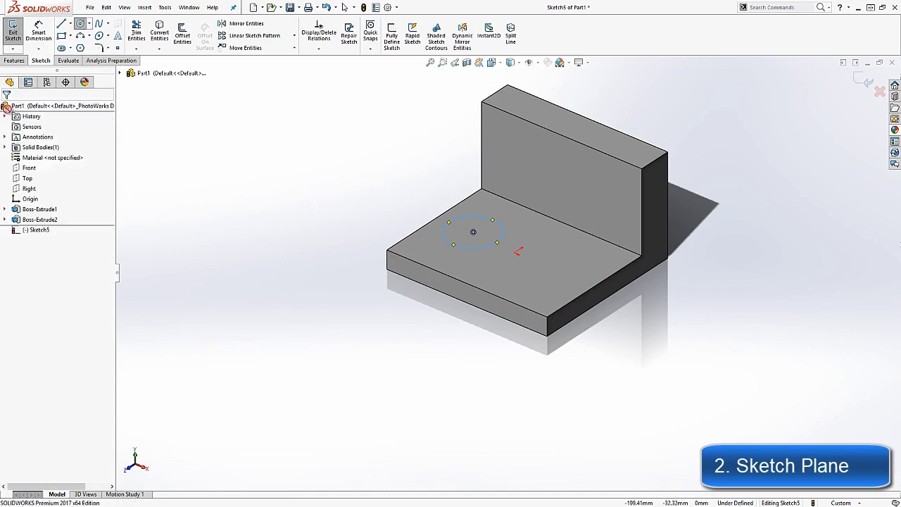
Dimension the circle to 25 mm diameter and exit the sketch
right_click_drag(308, 177, 308, 171)
left_click(443, 220)
left_click(415, 208)
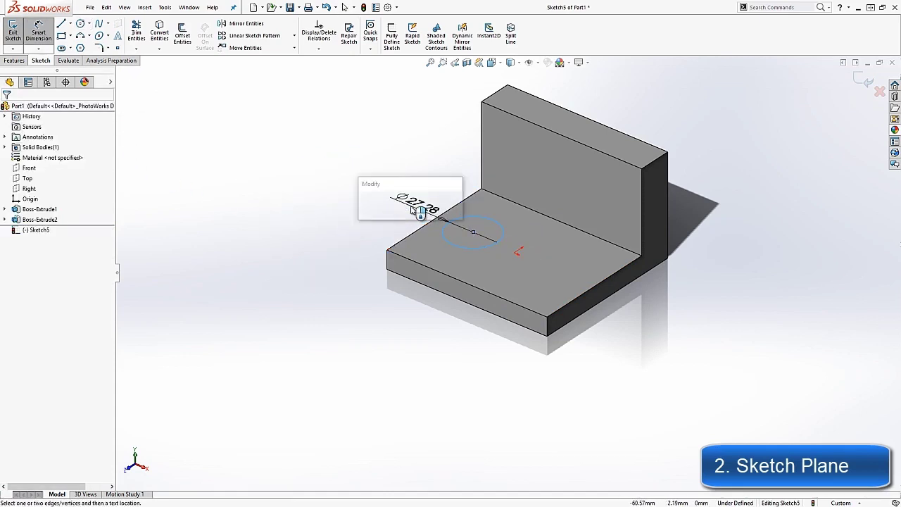
type("25")
key("Return")
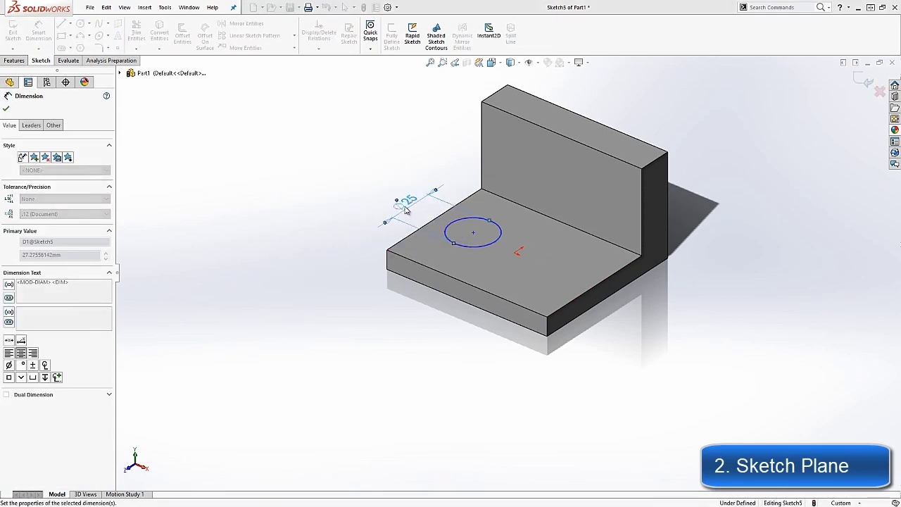
key("Escape")
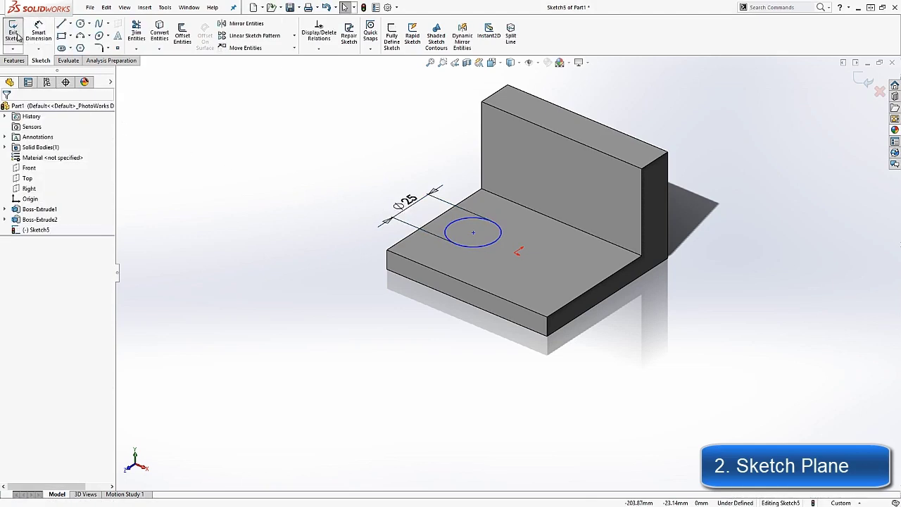
left_click(15, 34)
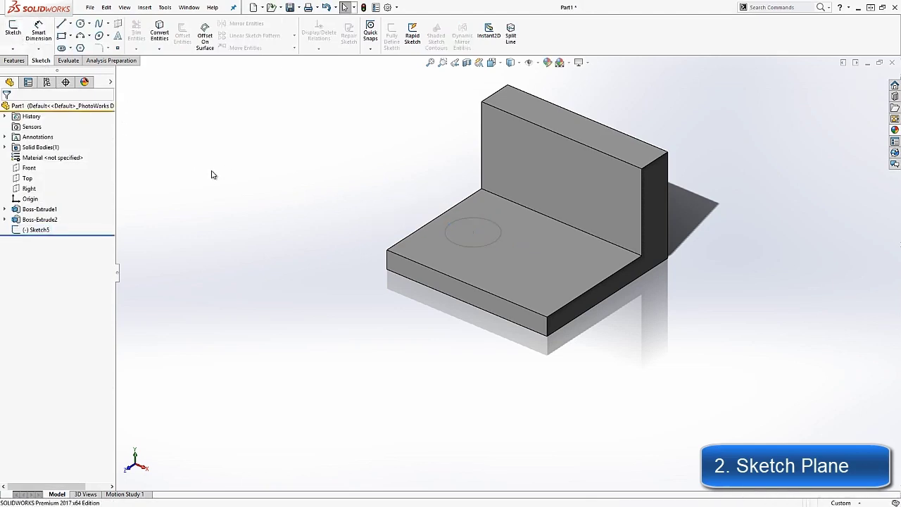
Change Sketch5's sketch plane from the base top to the upright wall's front face
left_click(501, 259)
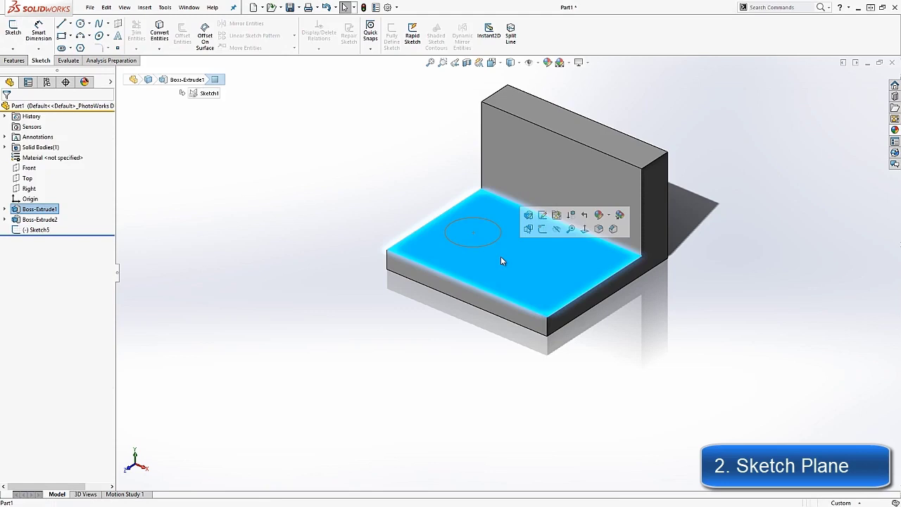
left_click(532, 185)
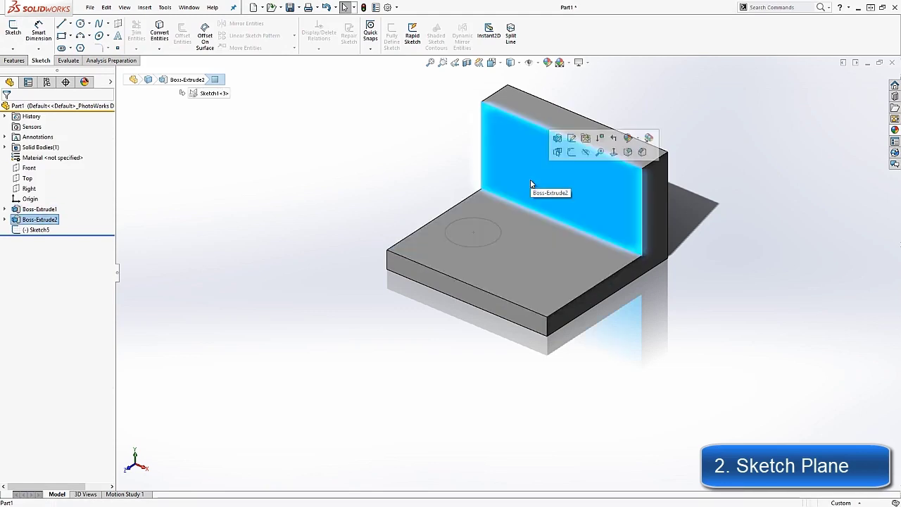
left_click(406, 205)
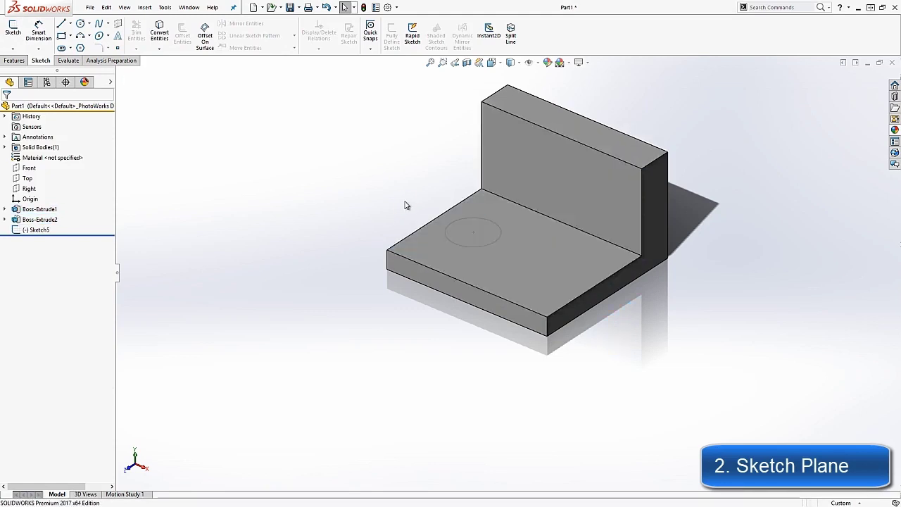
right_click(33, 231)
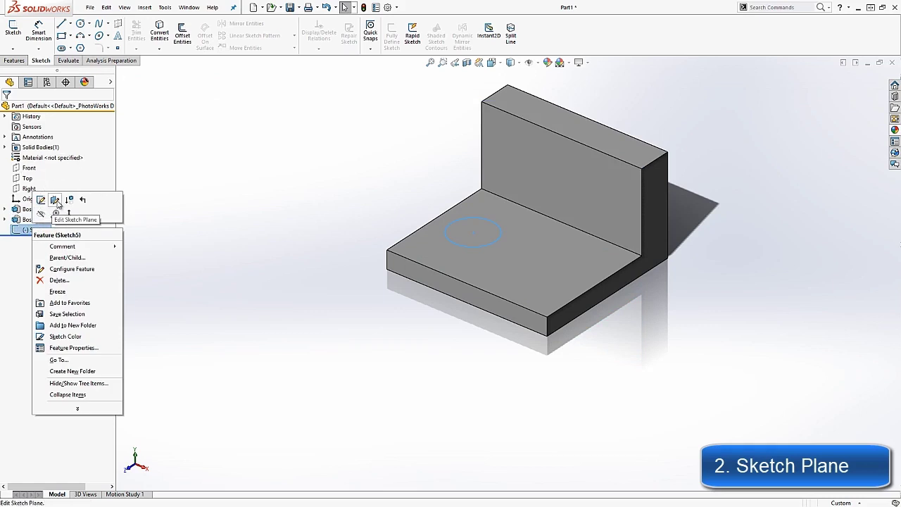
left_click(56, 201)
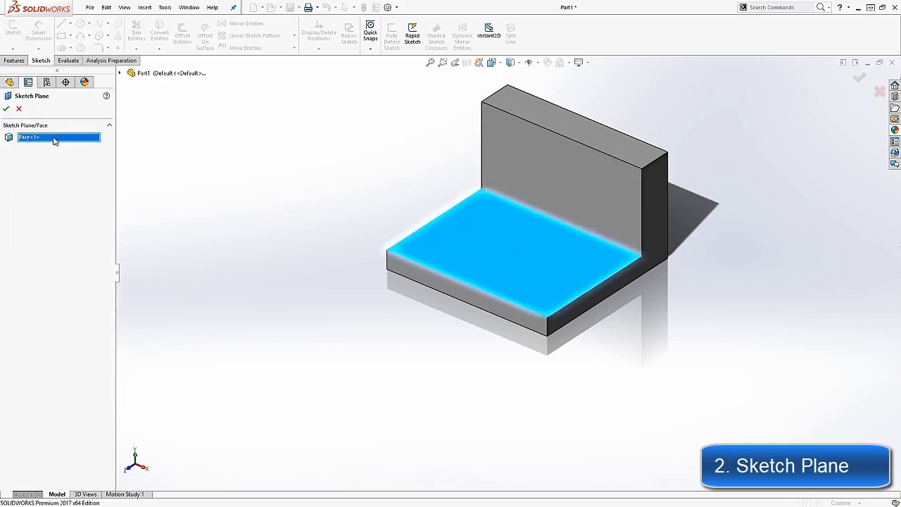
left_click(520, 174)
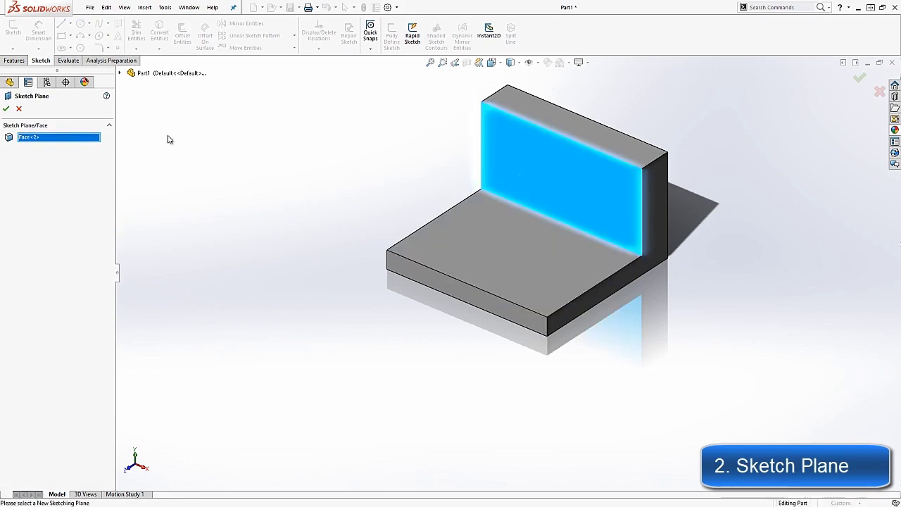
left_click(7, 109)
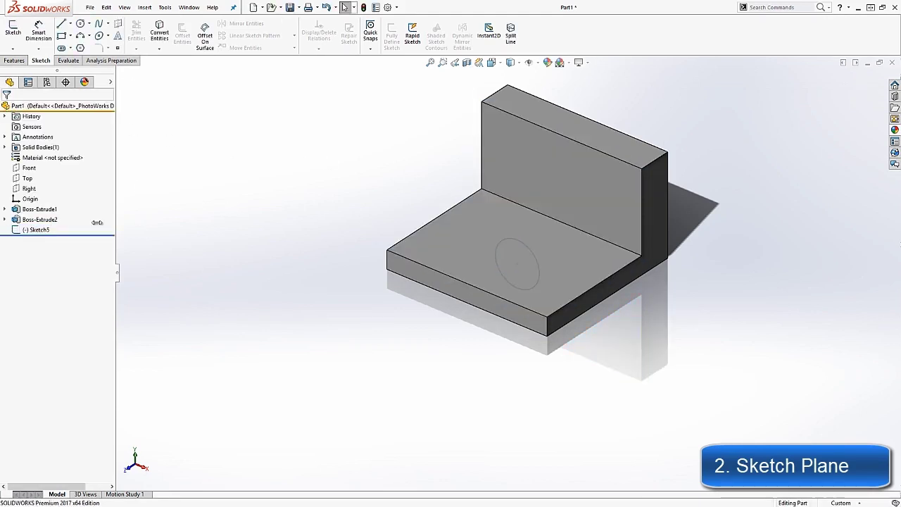
Edit Sketch5 and drag the Ø25 circle up onto the upright face
right_click(34, 229)
left_click(44, 215)
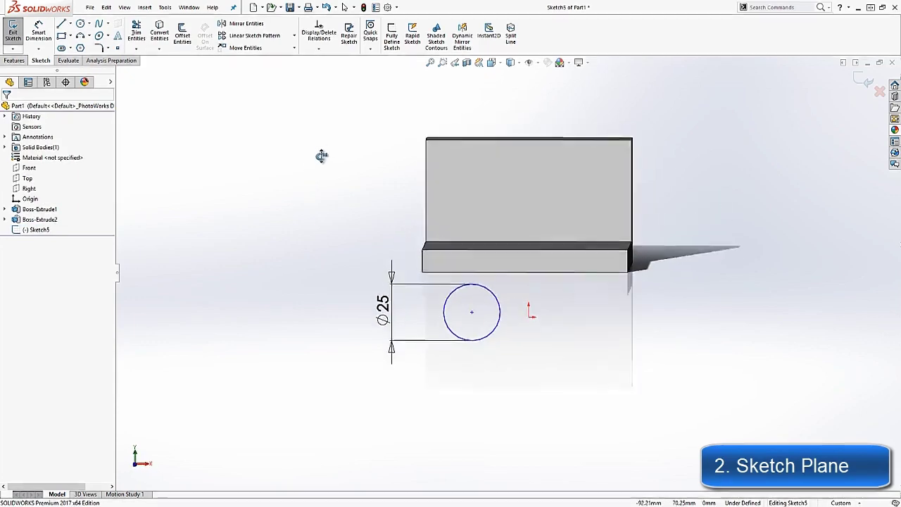
left_click_drag(473, 322, 472, 193)
Reposition the circle on the upright face and exit Sketch5
middle_click_drag(473, 194, 252, 268)
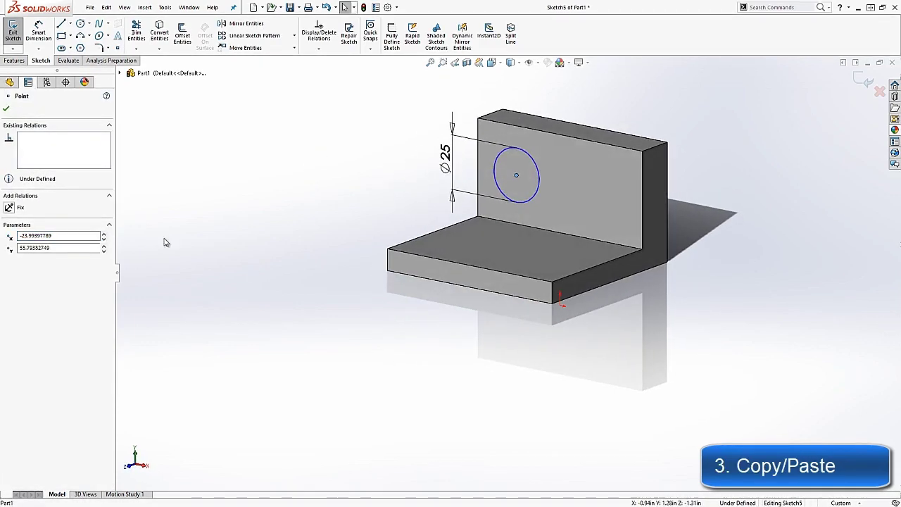
left_click(143, 121)
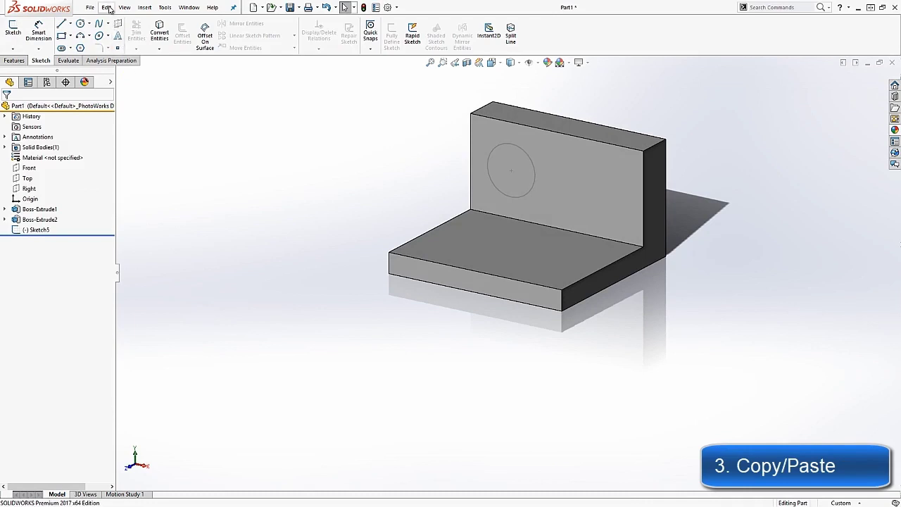
left_click(108, 8)
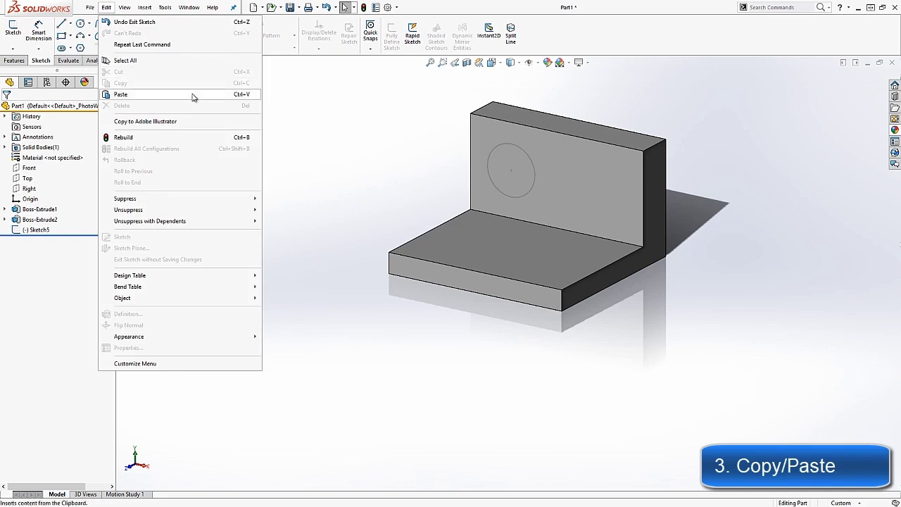
left_click(284, 104)
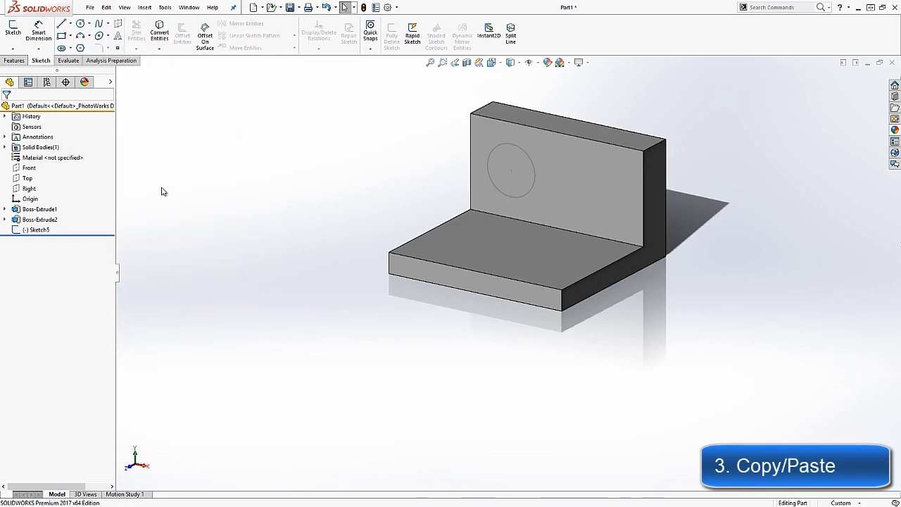
Copy Sketch5 to the clipboard and select the base's top face for pasting
left_click(42, 232)
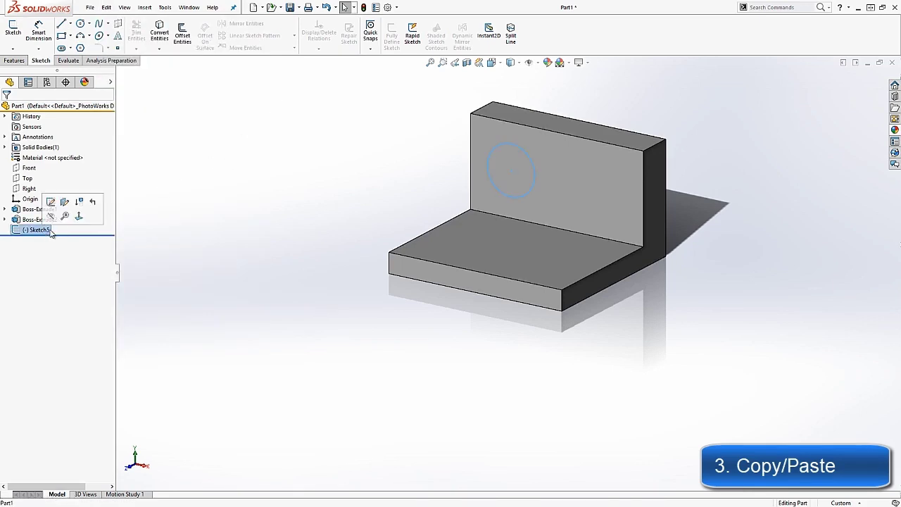
left_click(106, 7)
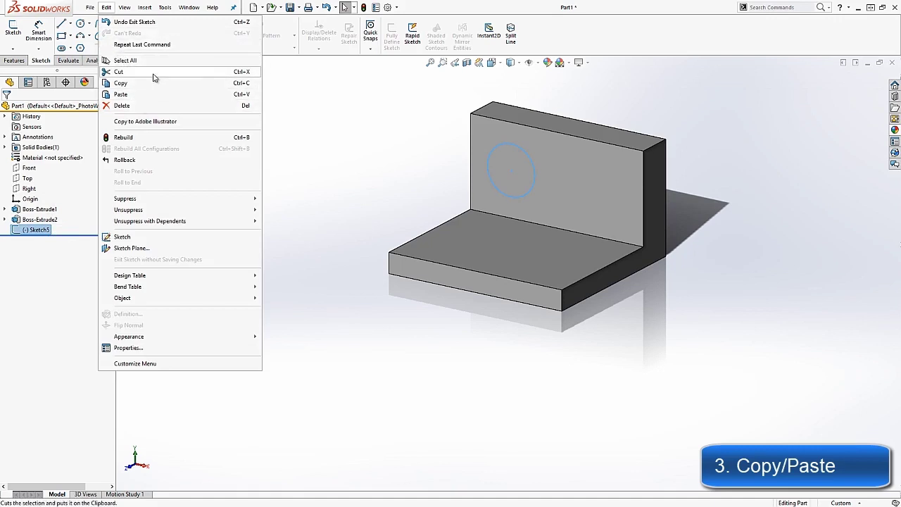
left_click(292, 135)
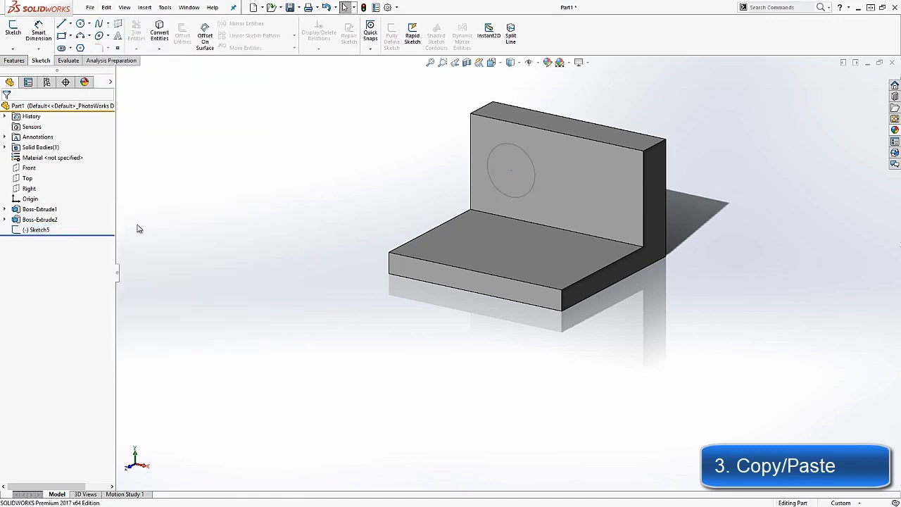
left_click(37, 230)
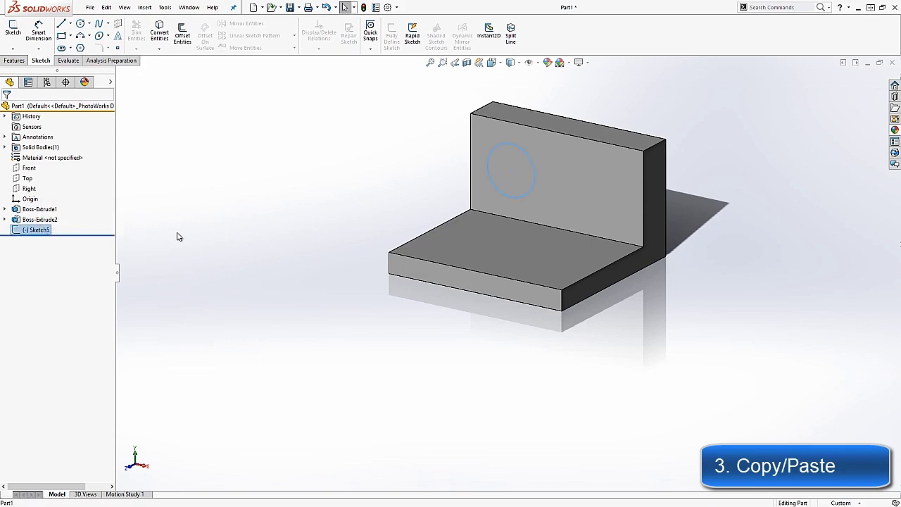
left_click(441, 243)
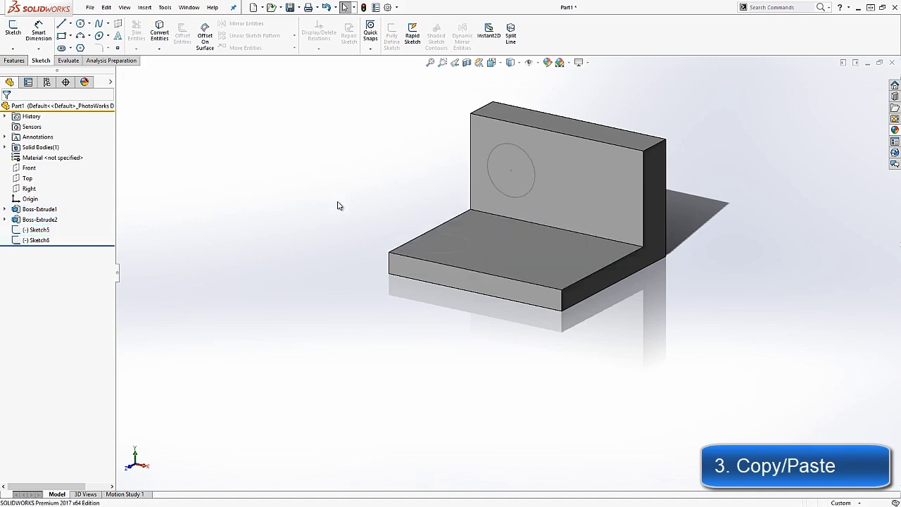
Shift Sketch6's pasted circle up and right on the base top, then orbit the front toward you
middle_click_drag(337, 206, 334, 266)
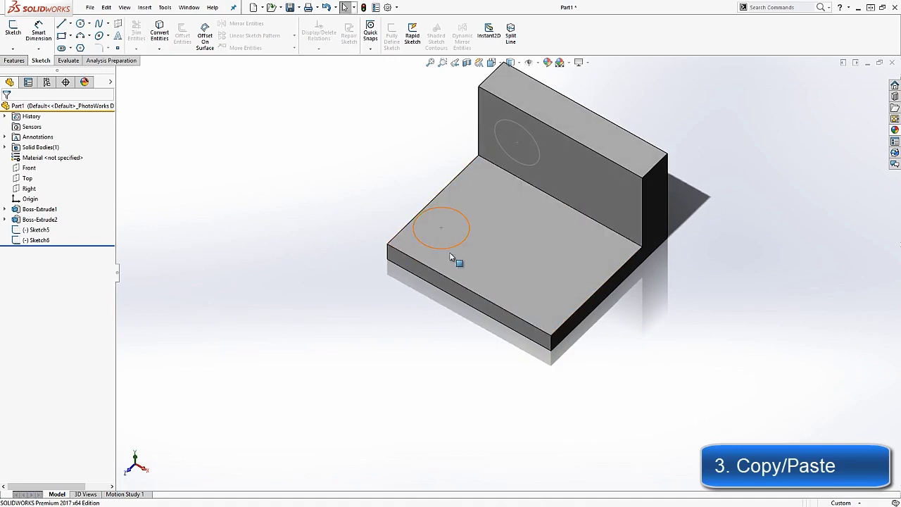
left_click(49, 241)
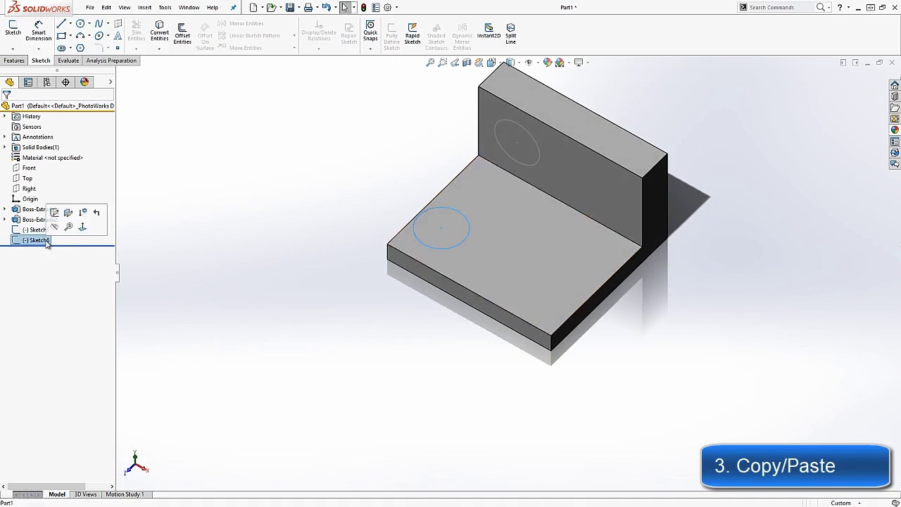
right_click(50, 241)
left_click(55, 212)
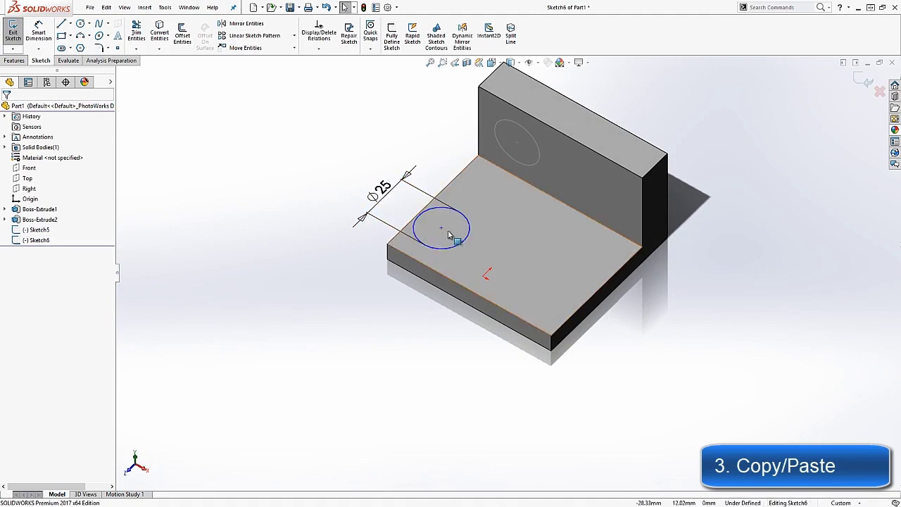
left_click_drag(441, 228, 469, 205)
key("ctrl+b")
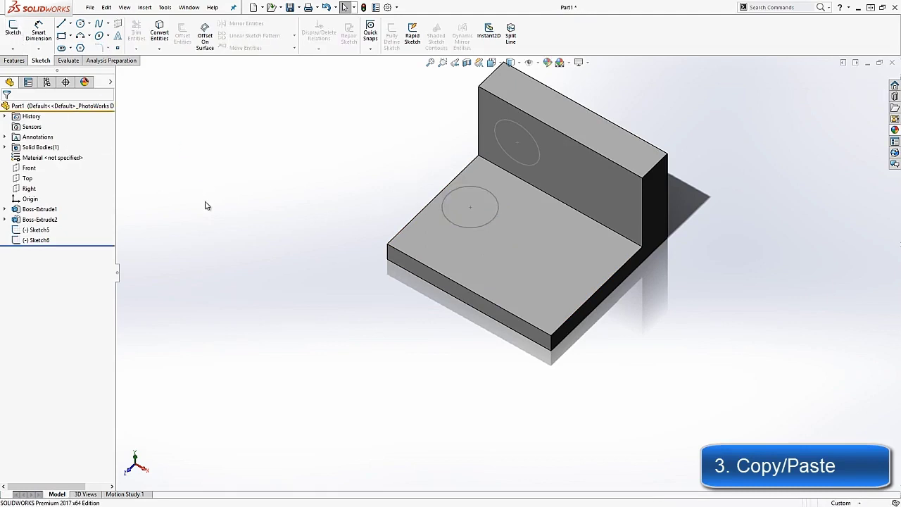
middle_click_drag(288, 187, 301, 140)
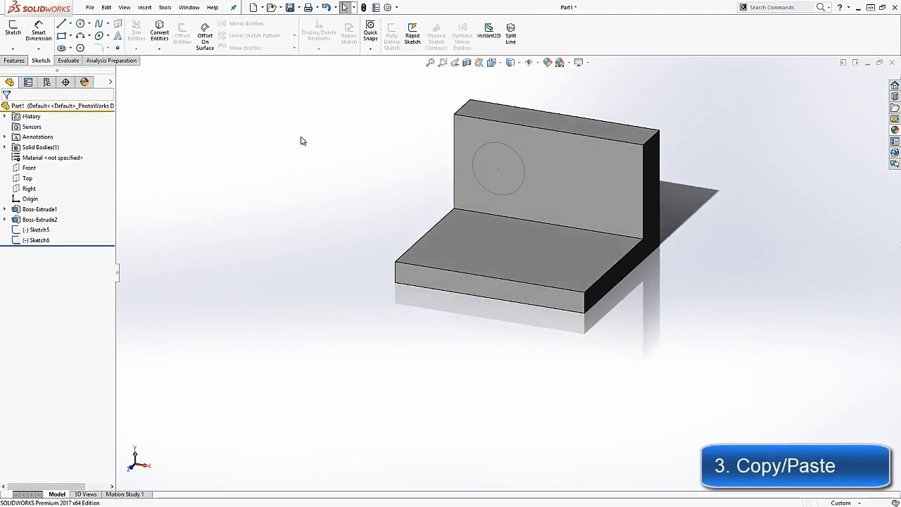
Reopen Sketch6, paste the Ø25 circle onto the base's top face, position it, and exit
left_click(38, 240)
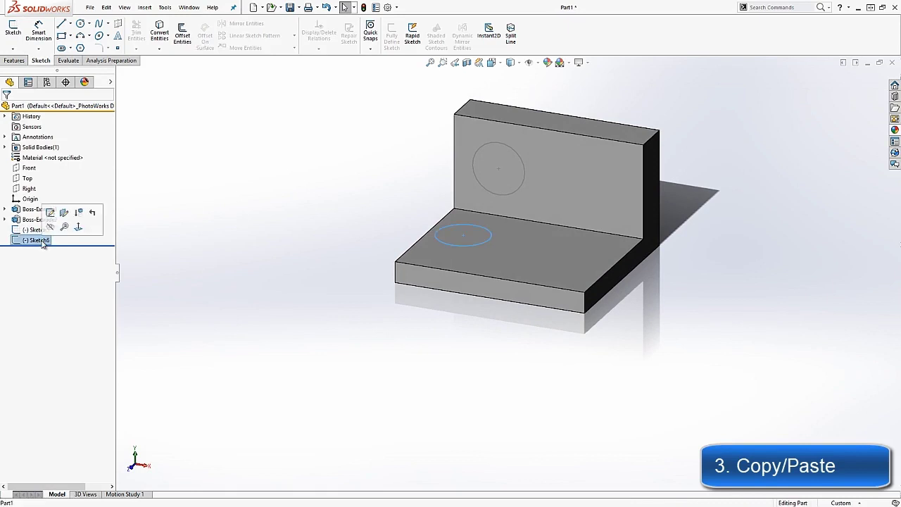
right_click(41, 242)
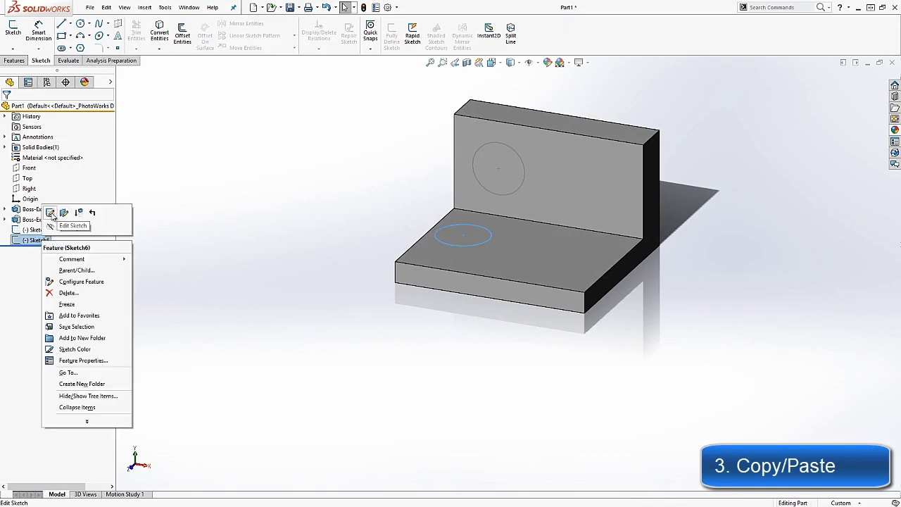
left_click(51, 212)
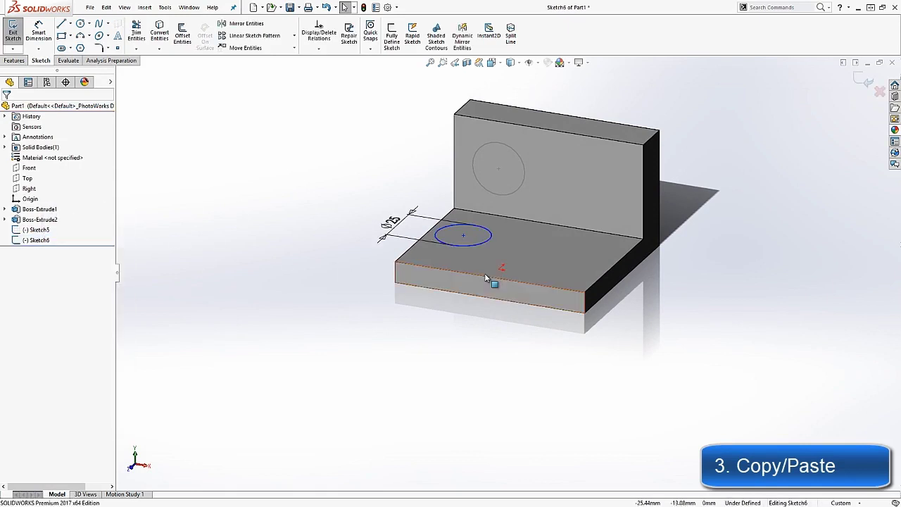
left_click(561, 253)
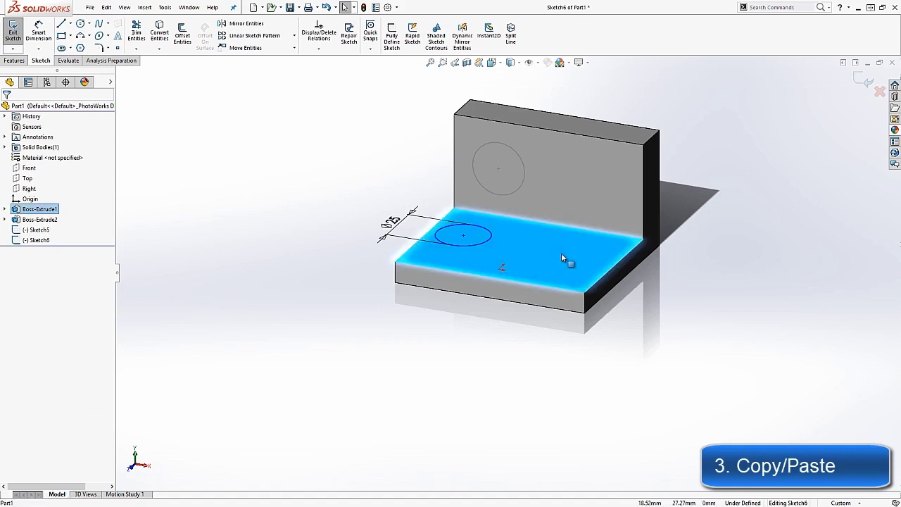
key("ctrl+v")
mouse_move(561, 256)
left_mouse_down()
mouse_move(551, 247)
mouse_move(573, 244)
mouse_move(584, 259)
mouse_move(567, 253)
left_mouse_up()
middle_click_drag(551, 273, 557, 319)
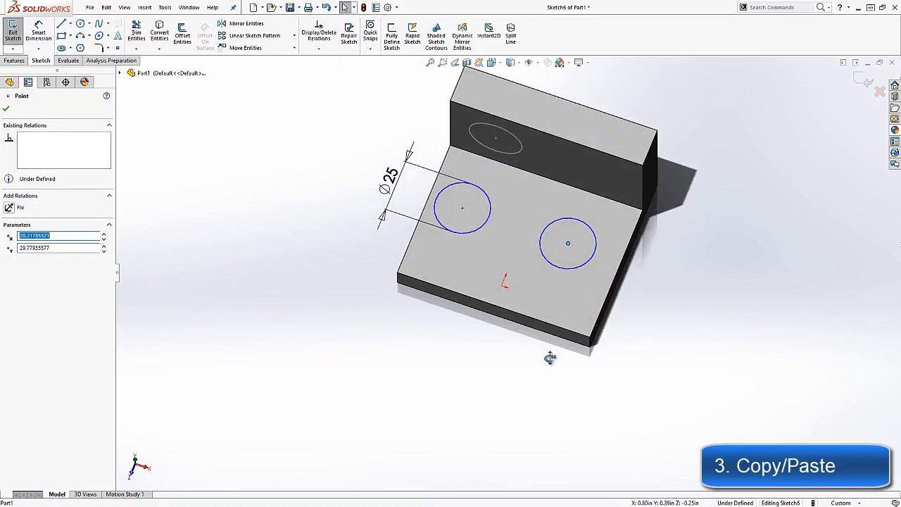
middle_click_drag(550, 358, 542, 268)
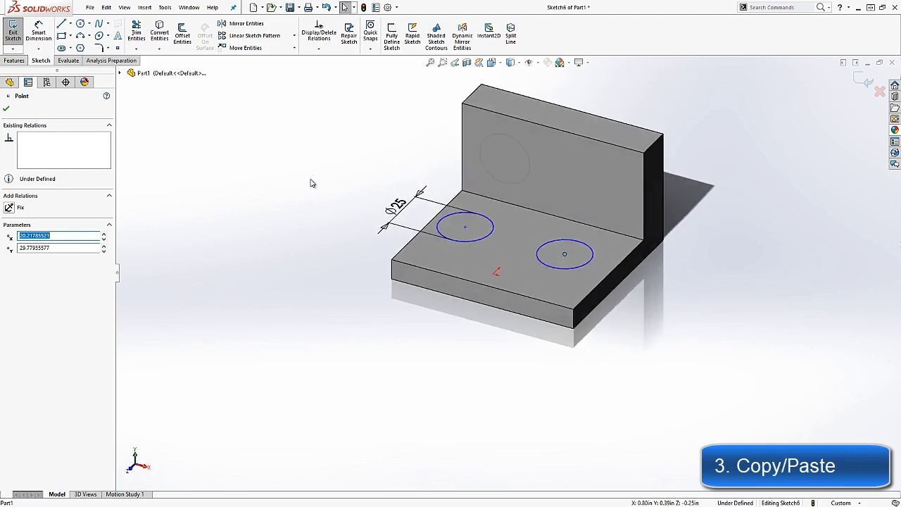
left_click(13, 32)
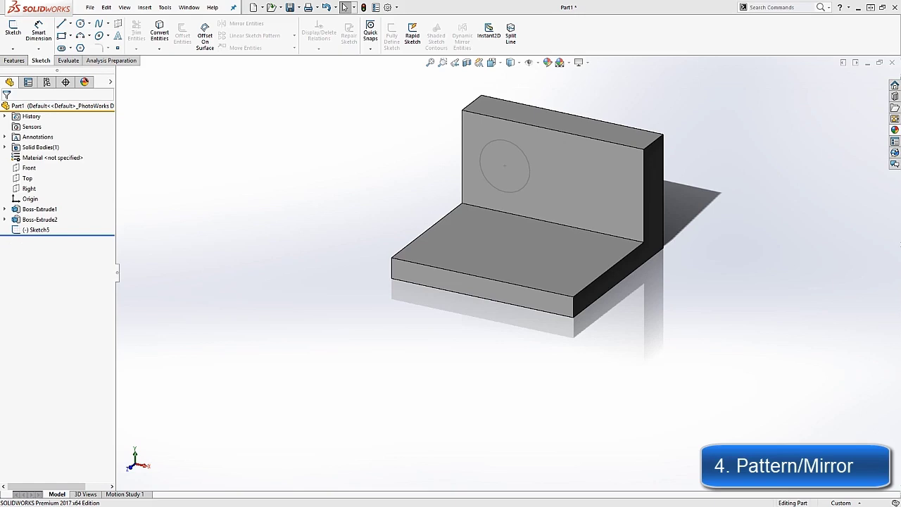
Open Sketch7 on the base plate's front face and draw one small circle at its left end
left_click(409, 277)
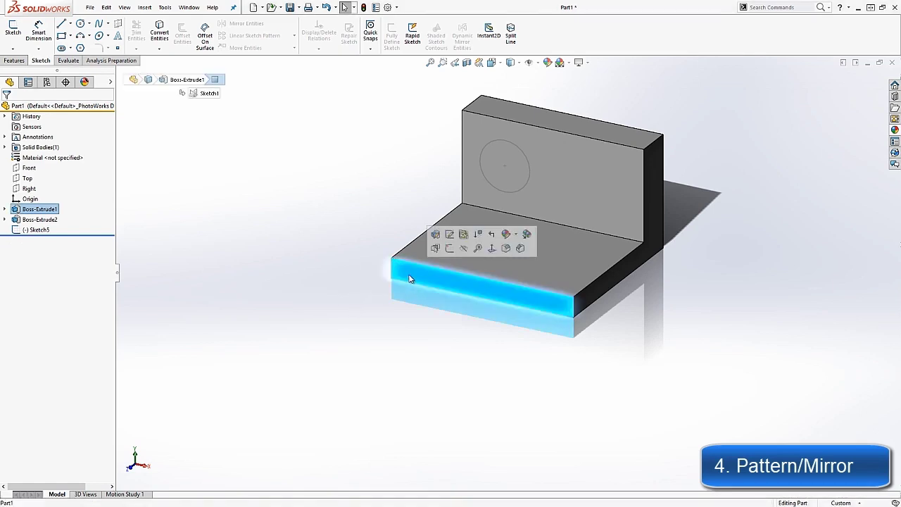
left_click(450, 248)
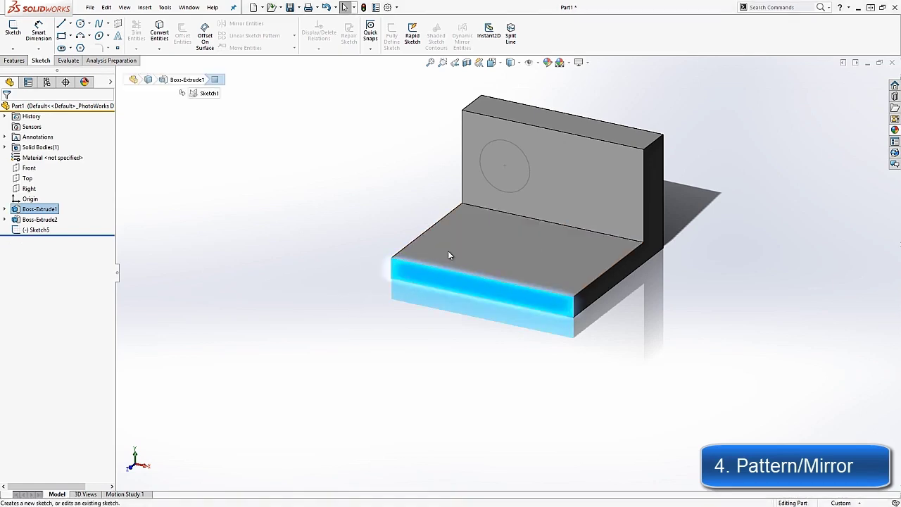
left_click(380, 289)
left_click(81, 24)
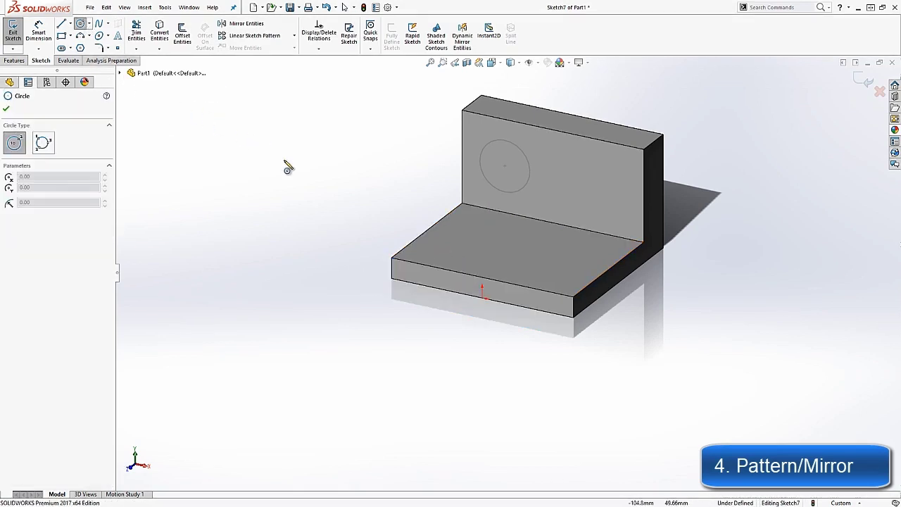
left_click(402, 269)
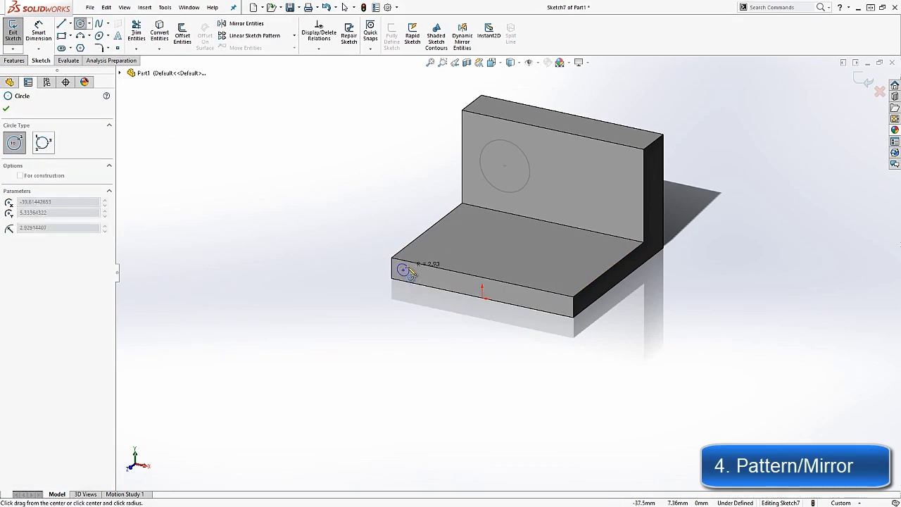
left_click(410, 267)
key("Escape")
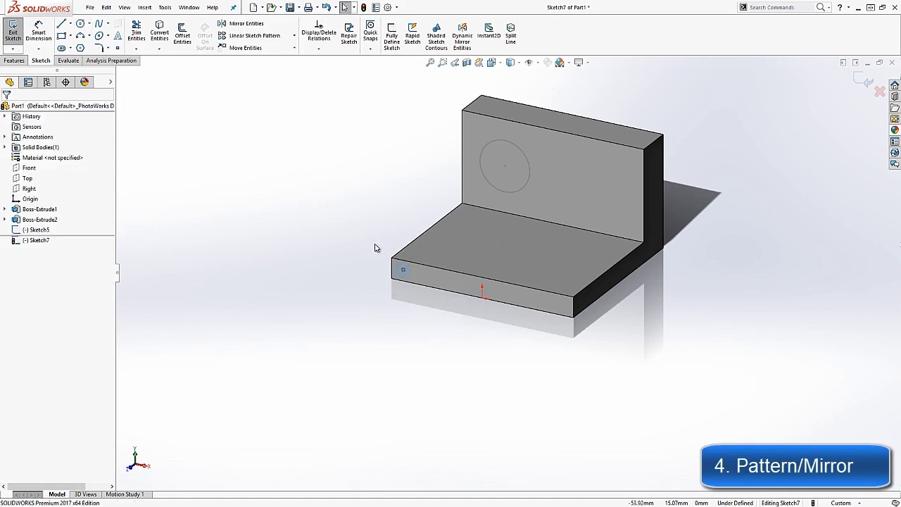
left_click(424, 276)
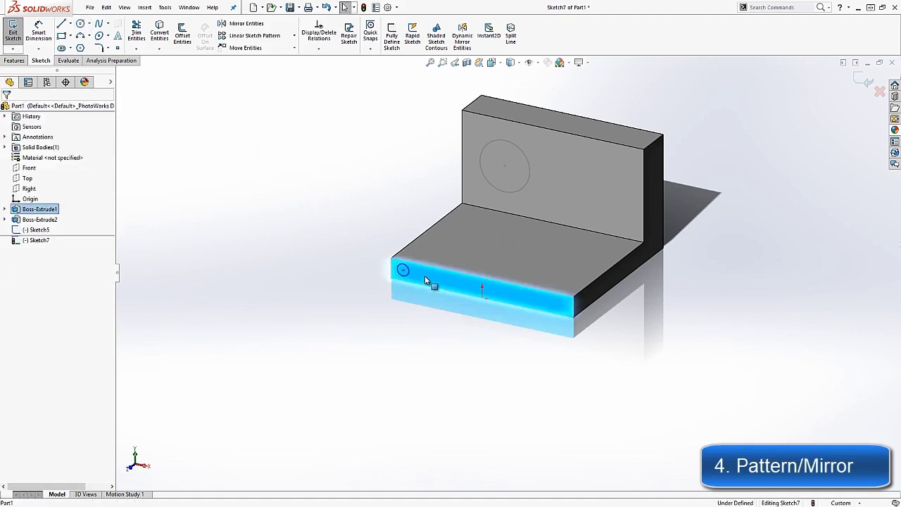
left_click(448, 323)
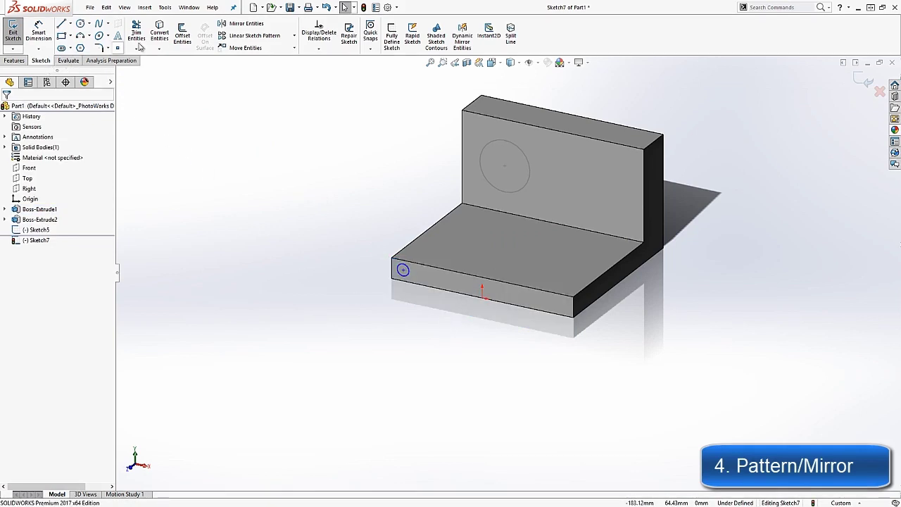
Linear-pattern the small circle along the front edge: 3 instances at 10 mm spacing
left_click(275, 40)
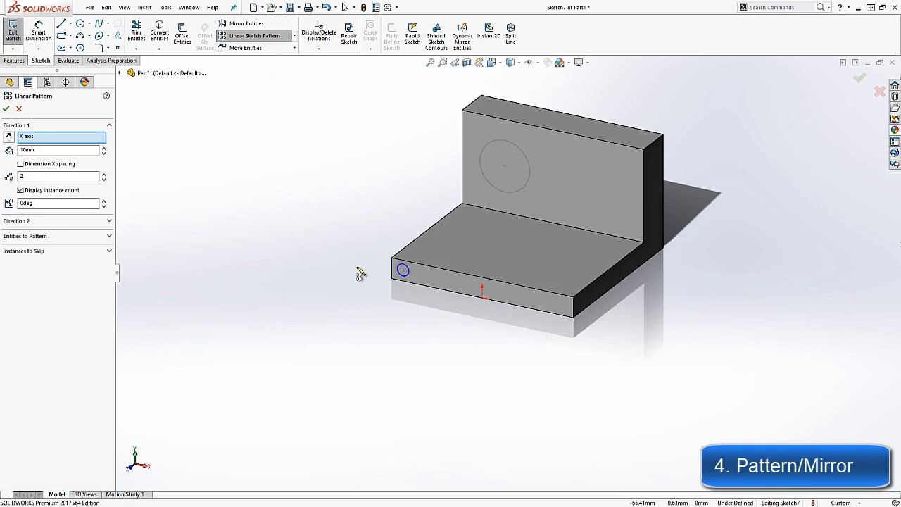
left_click(77, 237)
left_click(405, 272)
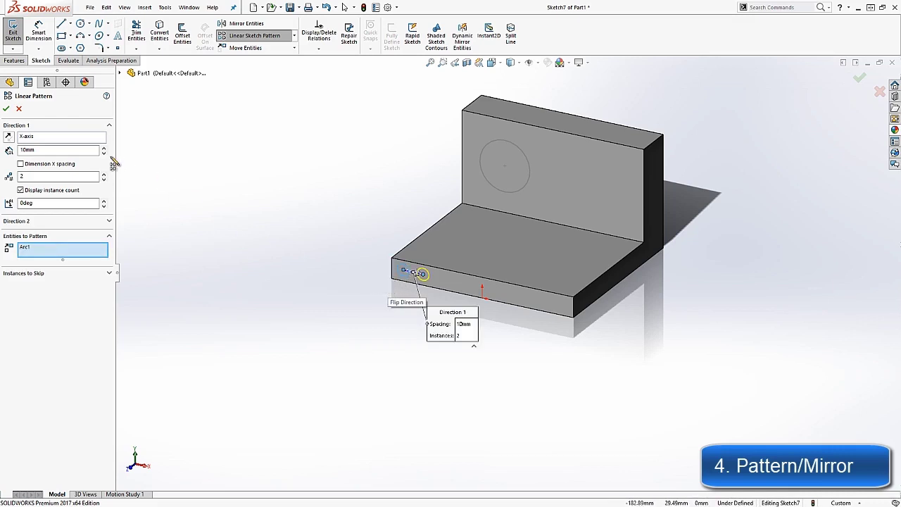
left_click(60, 137)
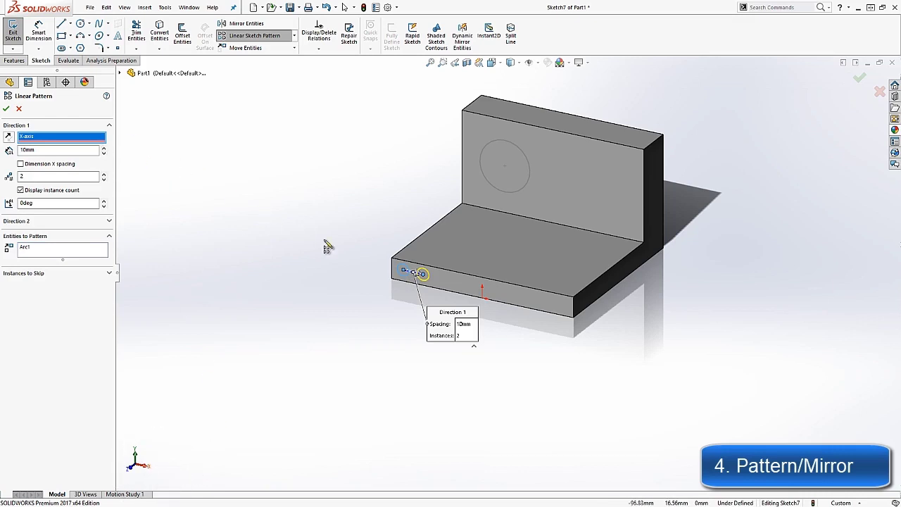
left_click(401, 283)
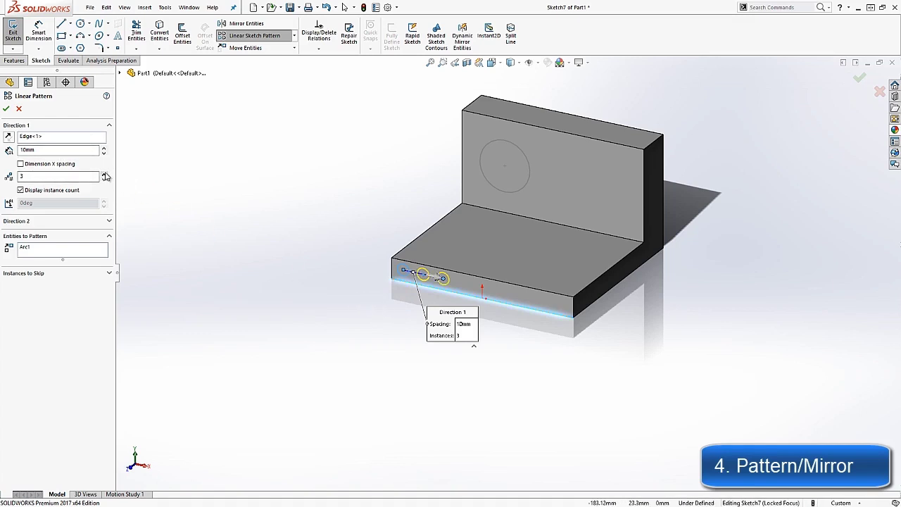
left_click(5, 108)
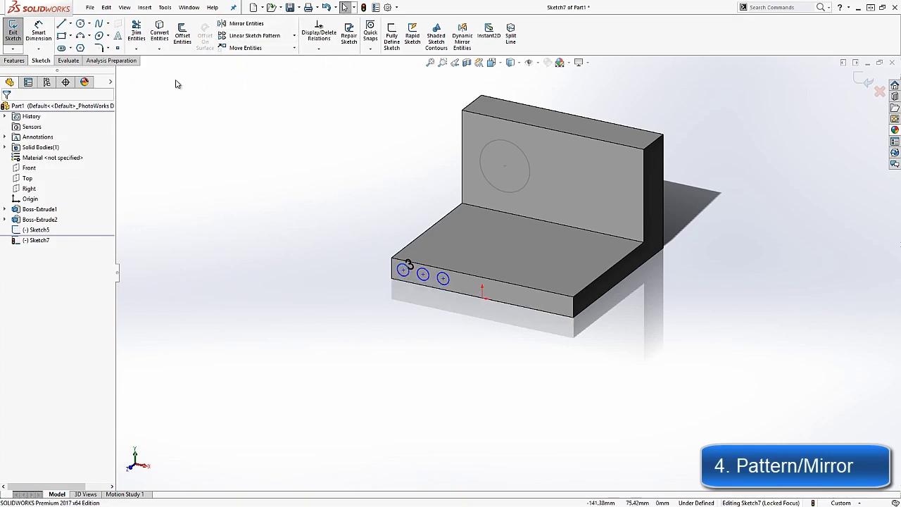
Draw a vertical construction centerline through the origin on the front face
left_click(70, 23)
left_click(80, 42)
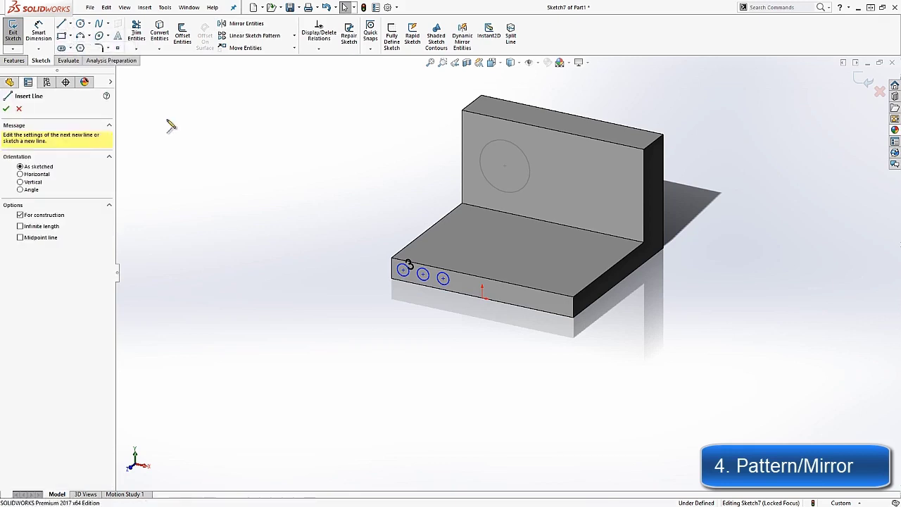
left_click(483, 307)
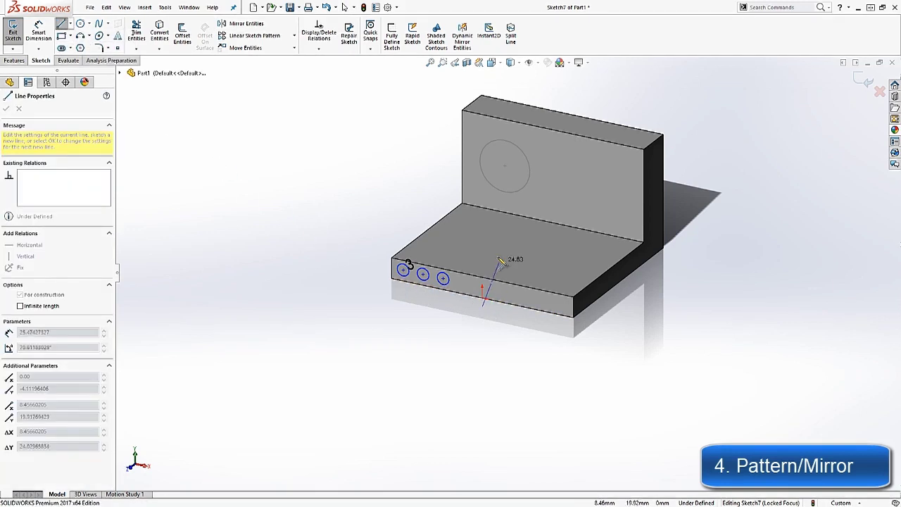
left_click(483, 247)
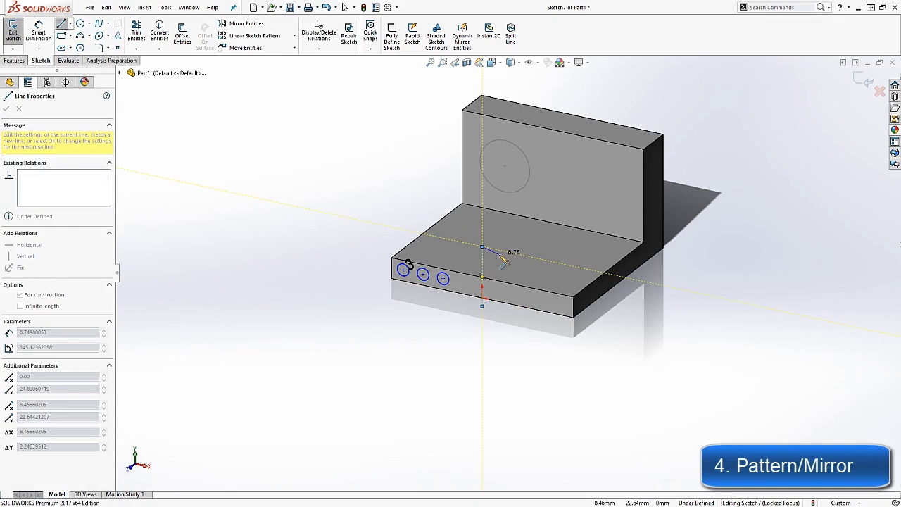
key("Escape")
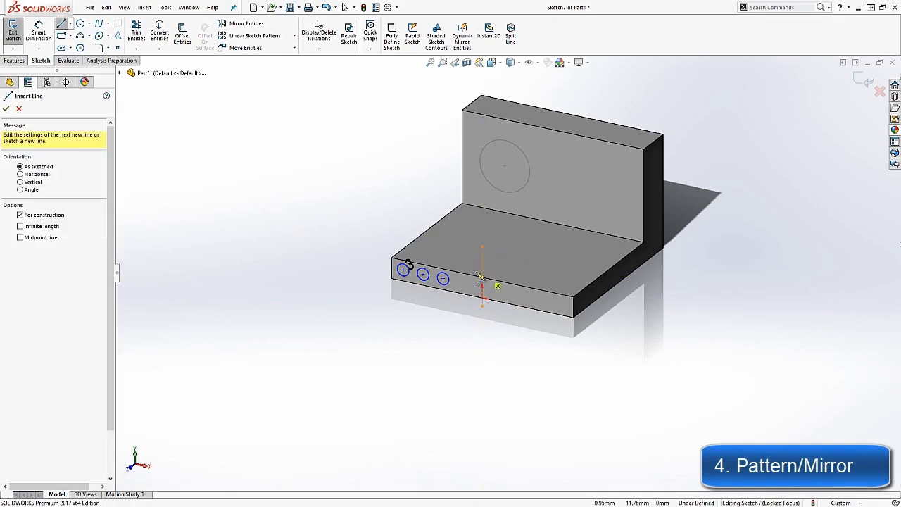
left_click(5, 109)
Mirror the three circles about the centerline, giving six circles in Sketch7
left_click(239, 23)
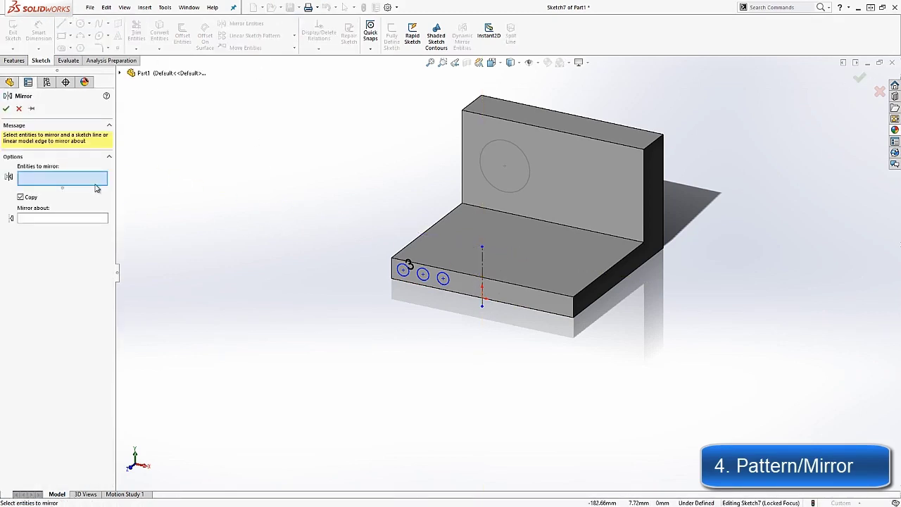
left_click(418, 276)
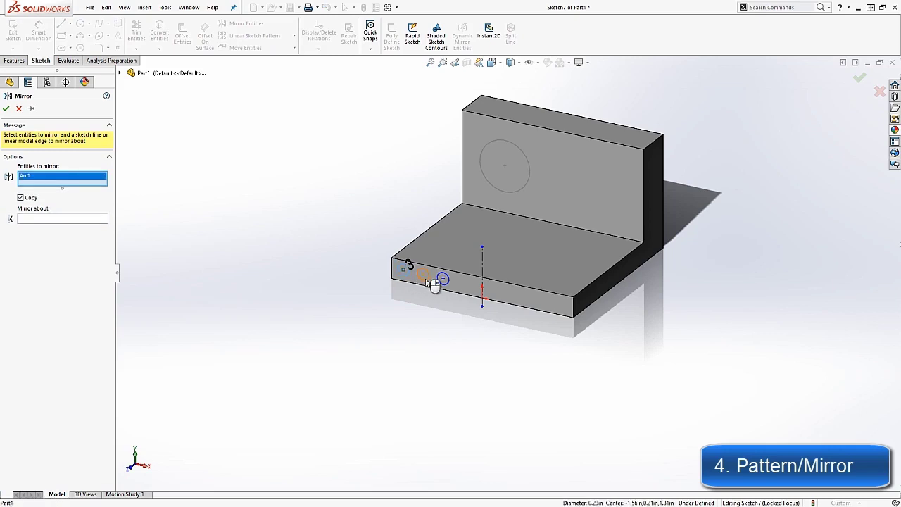
left_click(438, 280)
left_click(442, 282)
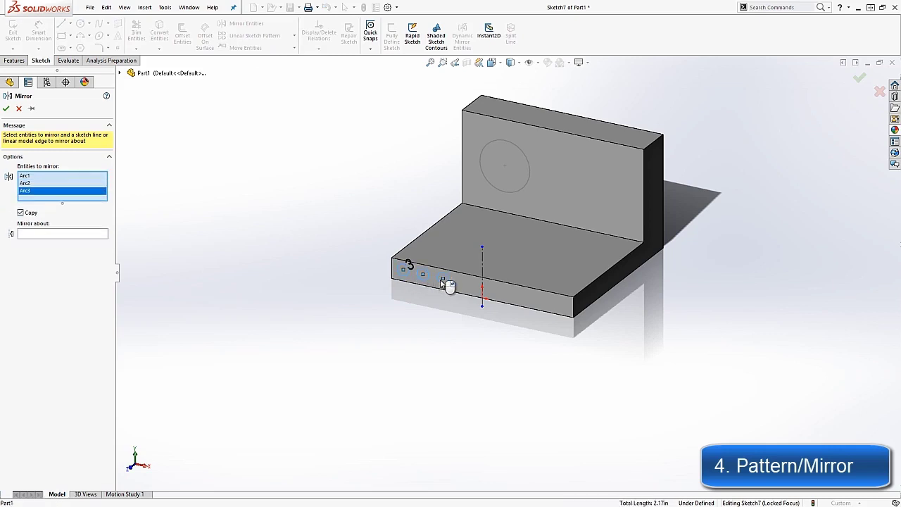
right_click(442, 281)
left_click(483, 266)
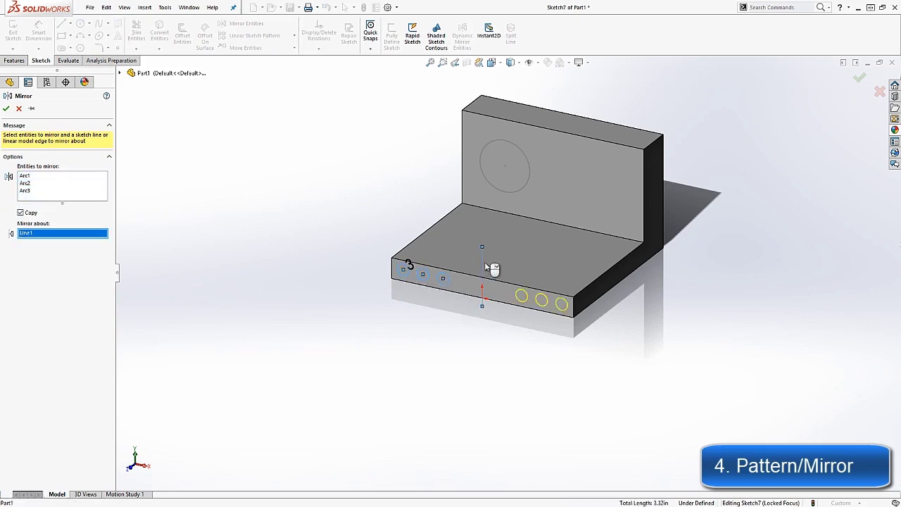
left_click(6, 108)
Extrude-cut the six sketched circles 10 mm Blind into the base's front face as holes
left_click(16, 61)
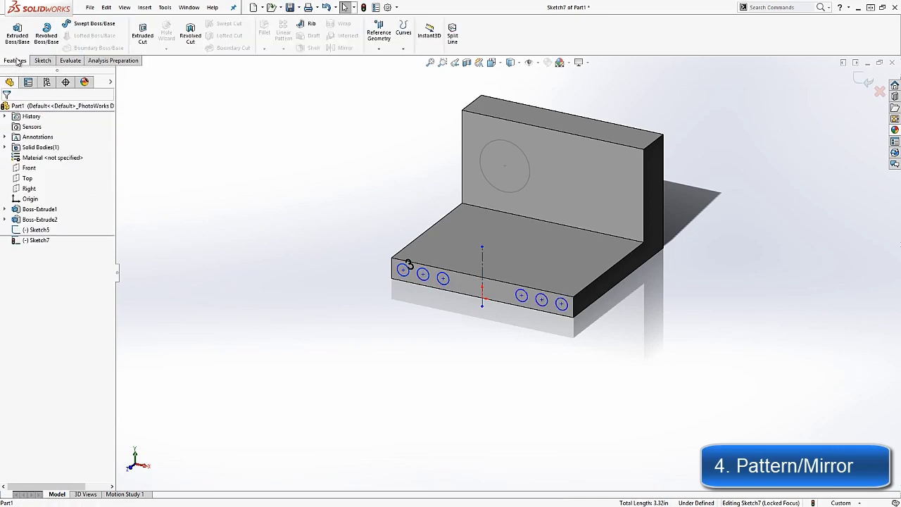
left_click(142, 32)
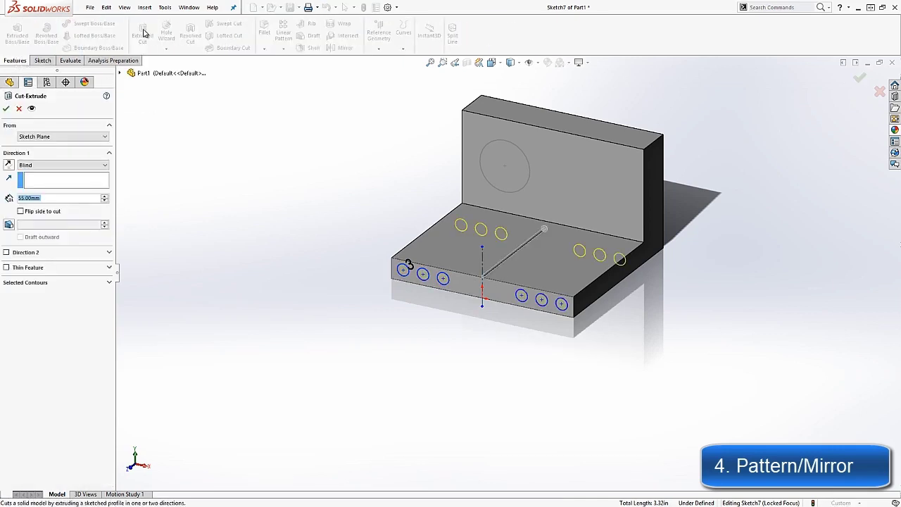
type("10")
key("Return")
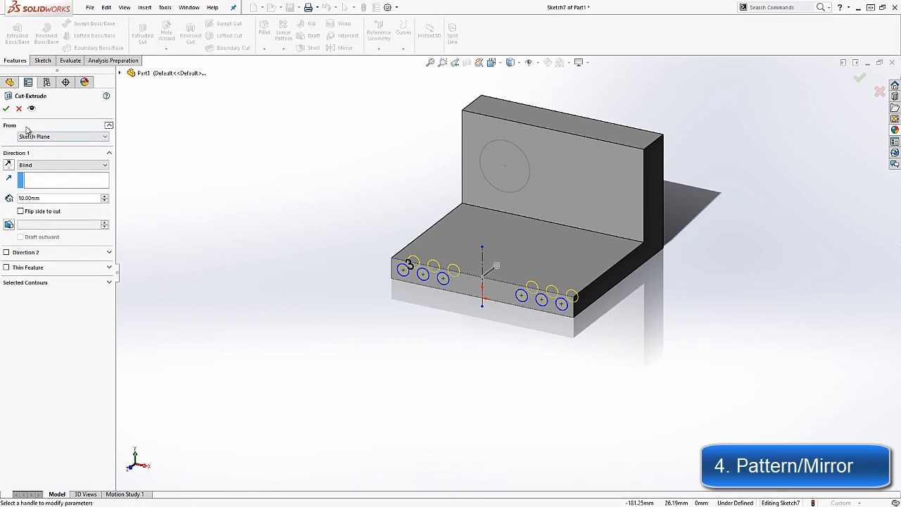
left_click(7, 109)
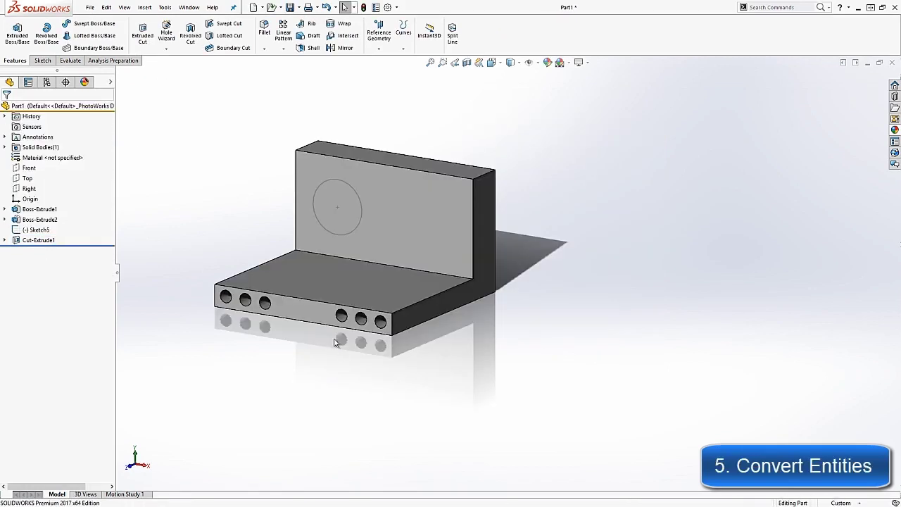
left_click(320, 322)
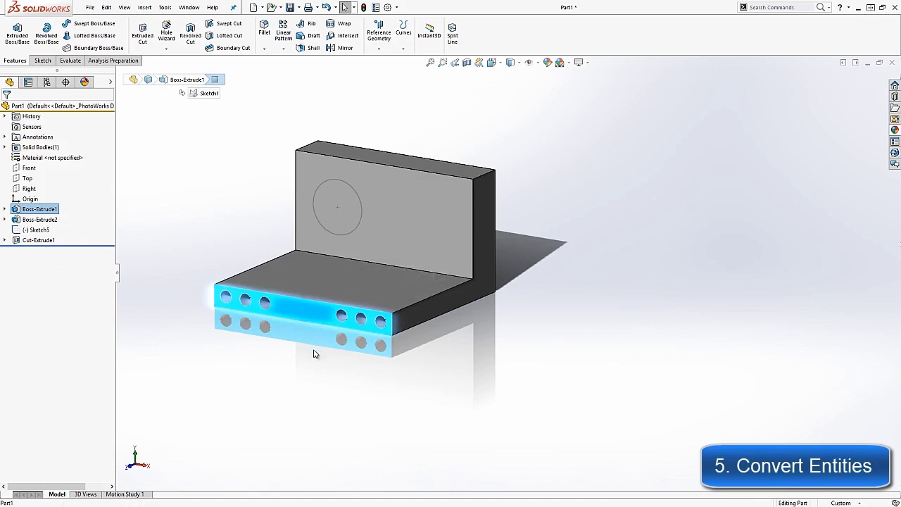
left_click(314, 353)
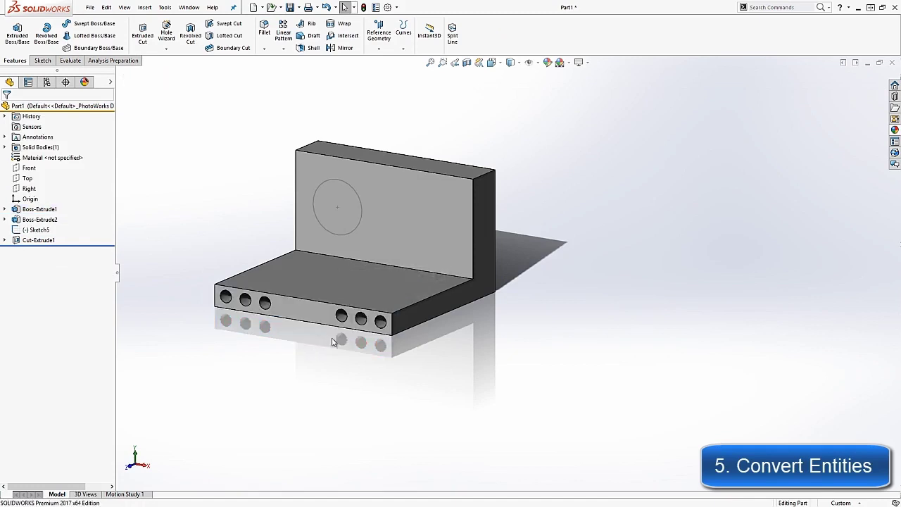
Create Plane2 offset 30 mm from the upright wall's back face
middle_click_drag(471, 319, 372, 311)
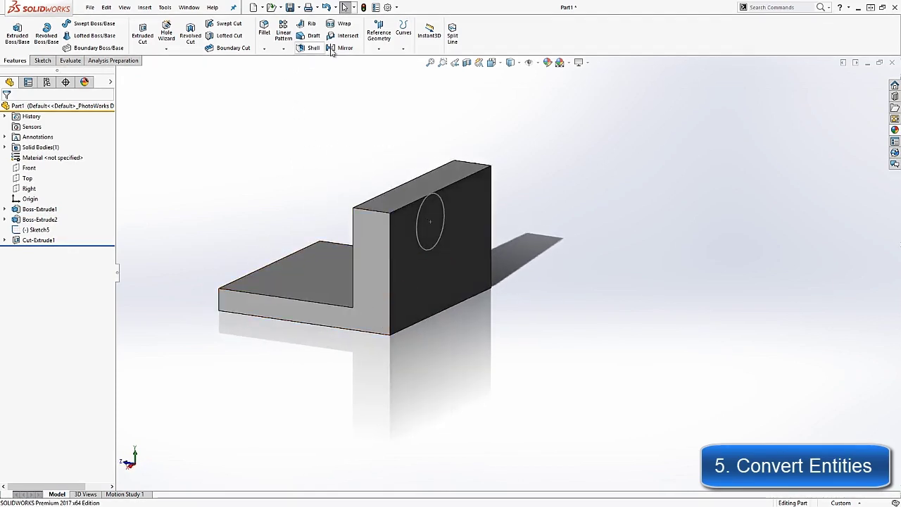
left_click(379, 35)
left_click(391, 60)
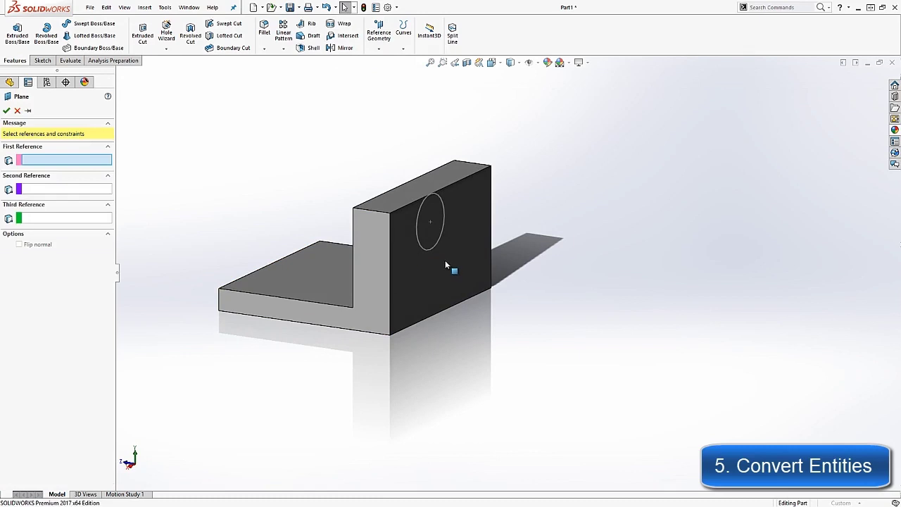
left_click(459, 283)
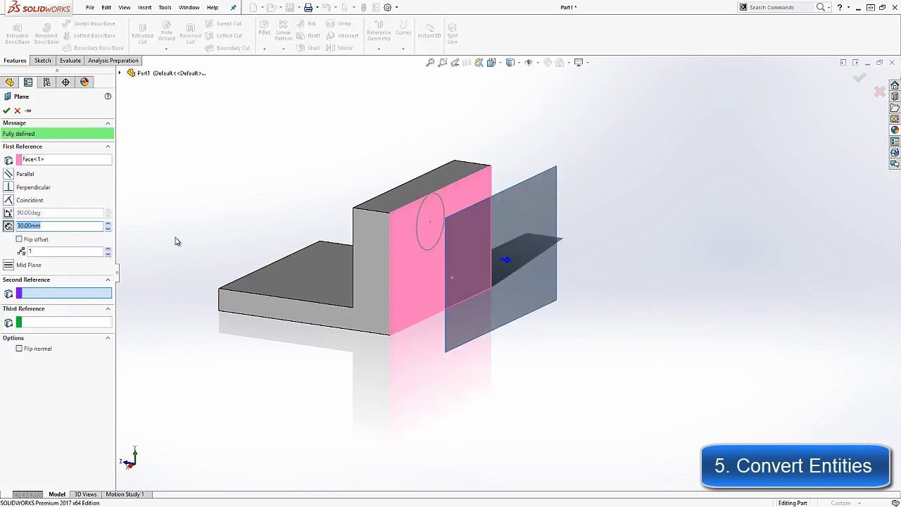
left_click(6, 110)
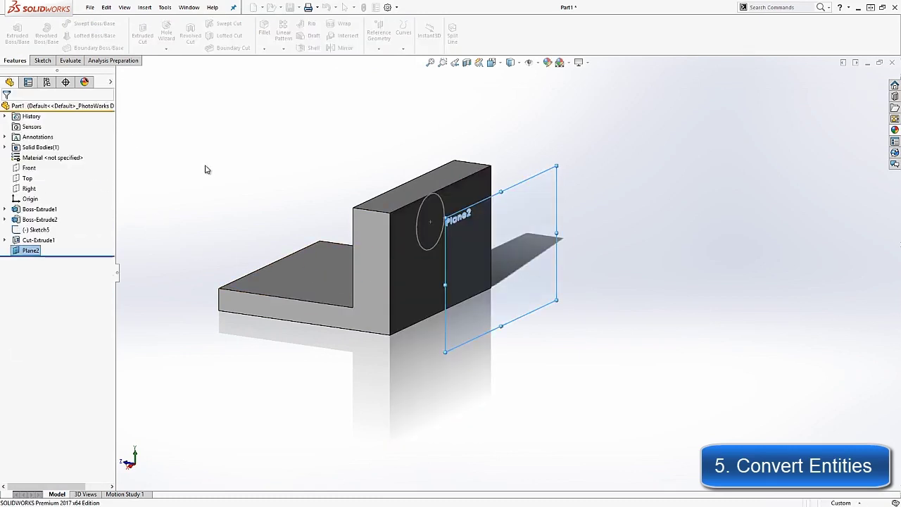
middle_click_drag(250, 161, 301, 154)
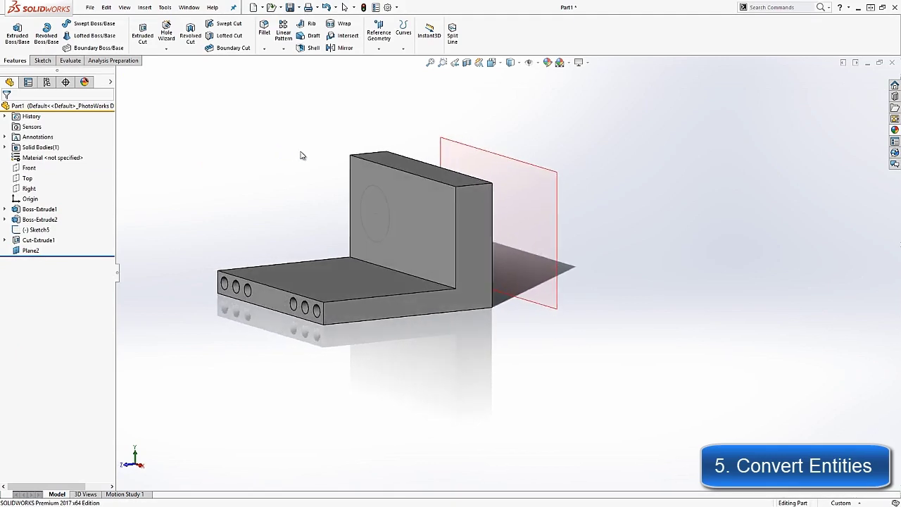
Start a sketch on Plane2 and convert the base's front face outline plus all six hole loops into it
right_click(532, 268)
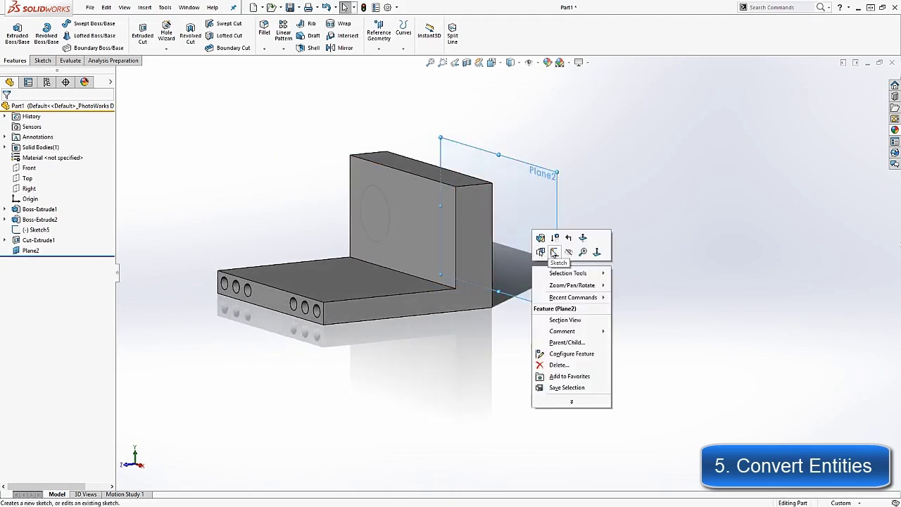
left_click(540, 252)
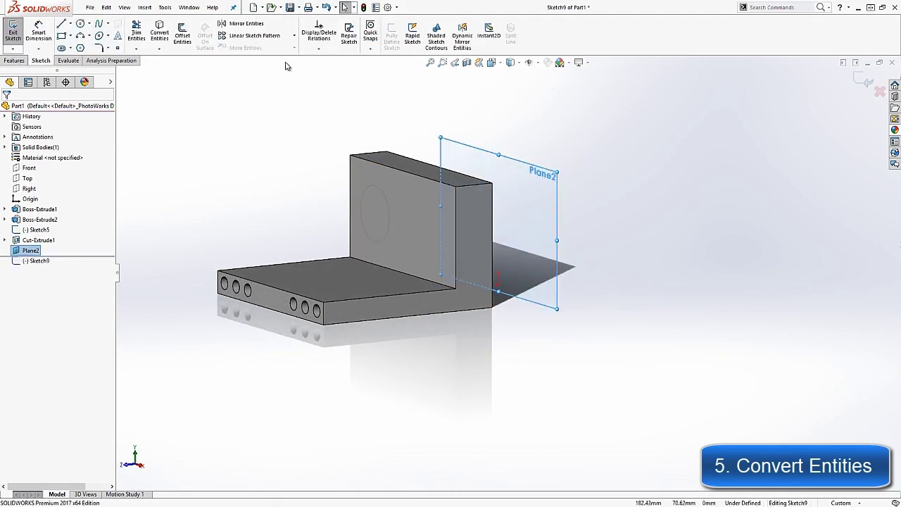
left_click(271, 297)
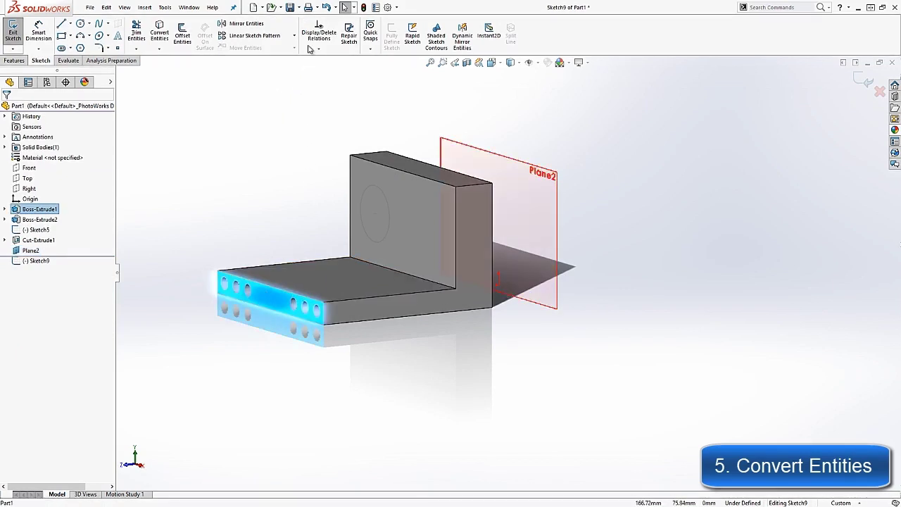
left_click(163, 37)
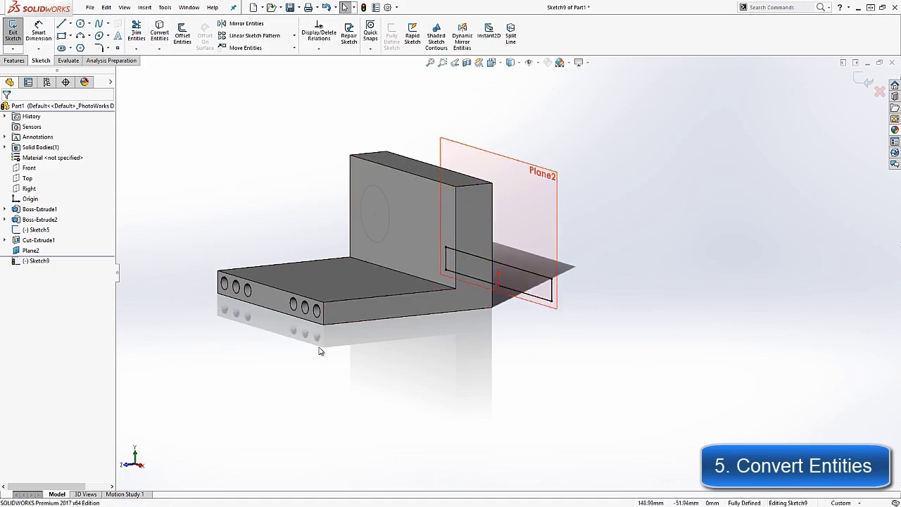
left_click(154, 36)
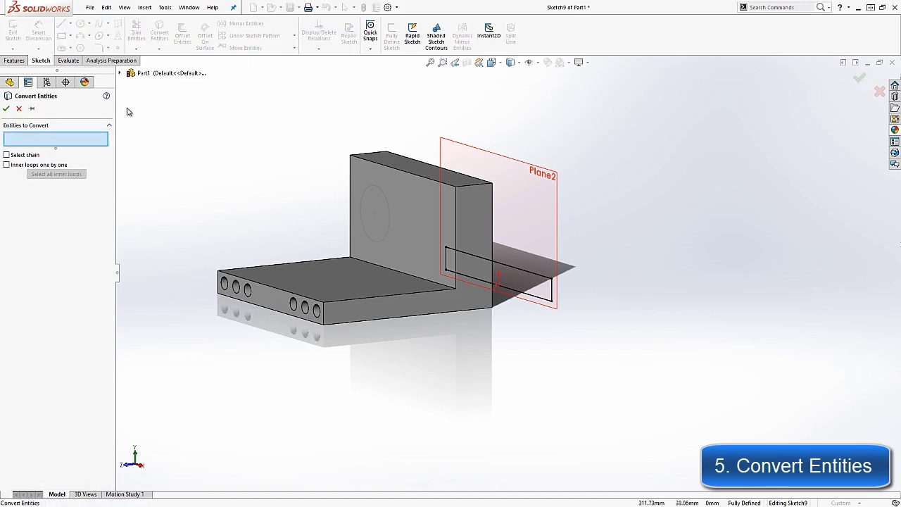
left_click(266, 300)
left_click(55, 174)
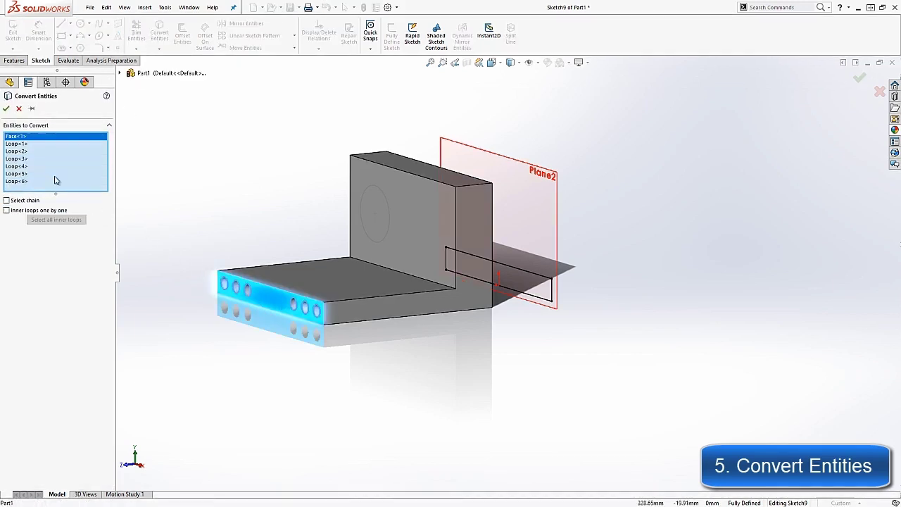
left_click(7, 109)
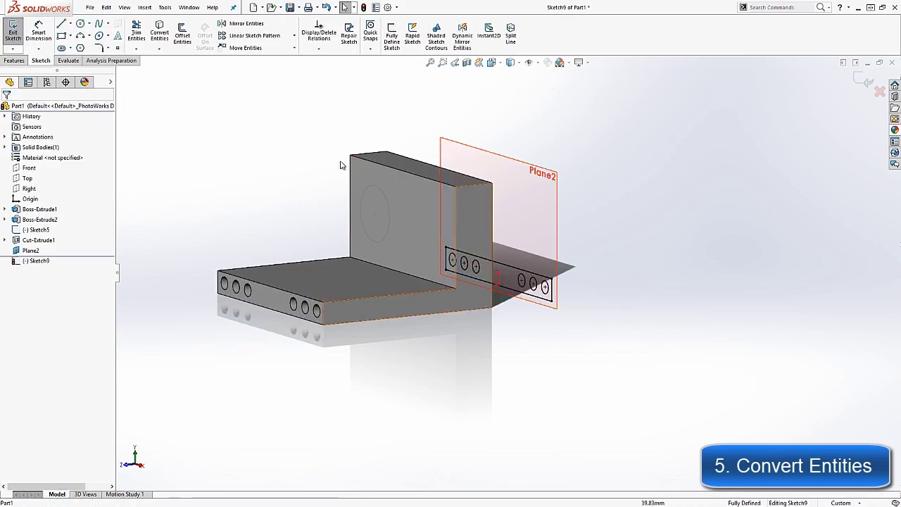
Boss-extrude Sketch9 in the reversed direction with end condition Up To Next
left_click(19, 62)
left_click(26, 42)
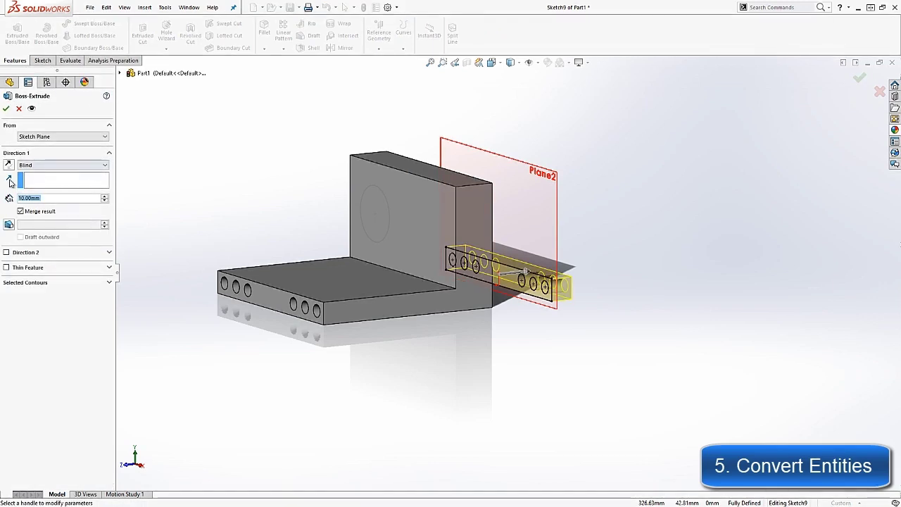
left_click(9, 165)
left_click(60, 165)
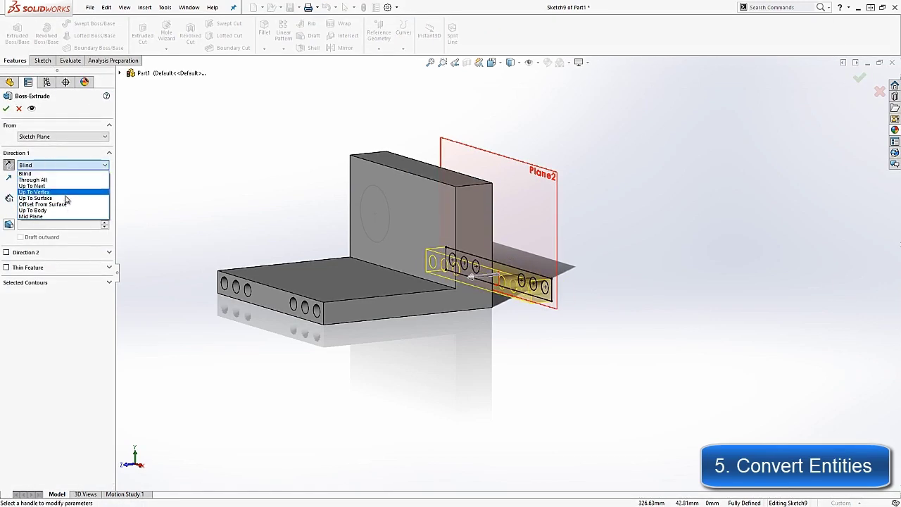
left_click(63, 185)
middle_click_drag(296, 171, 200, 169)
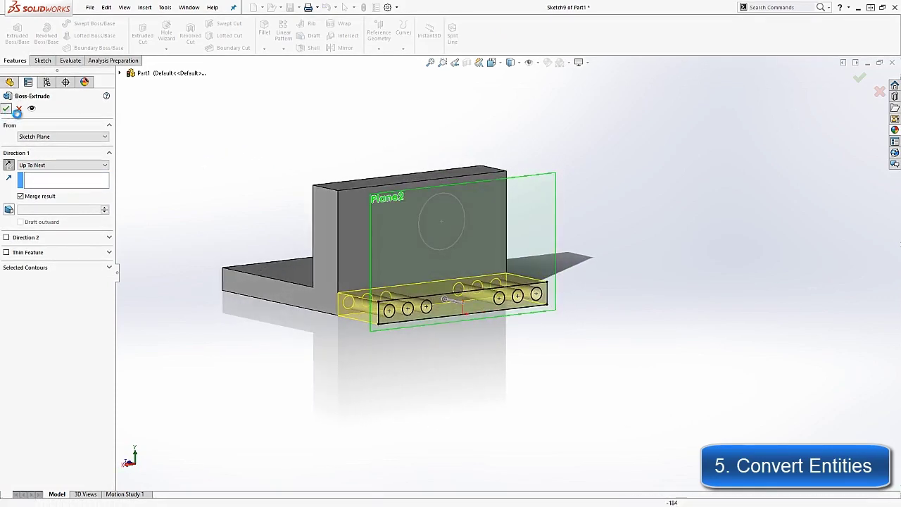
key("Return")
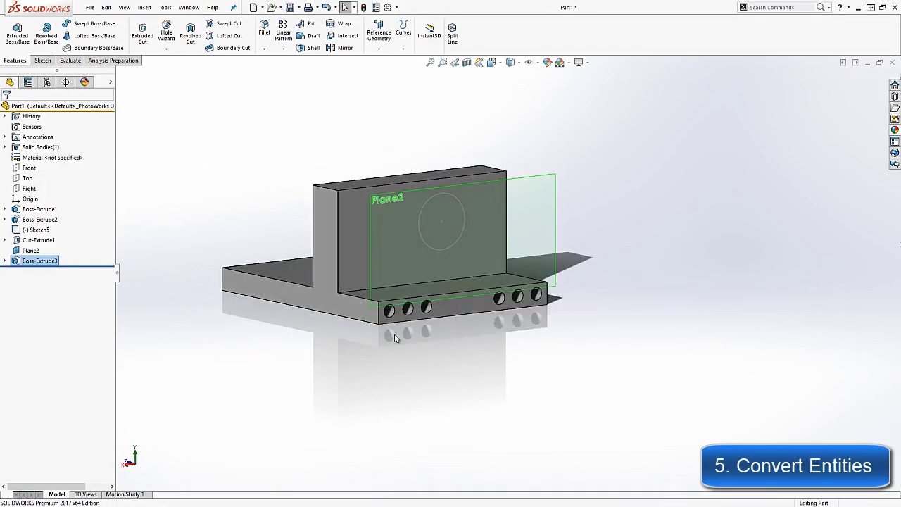